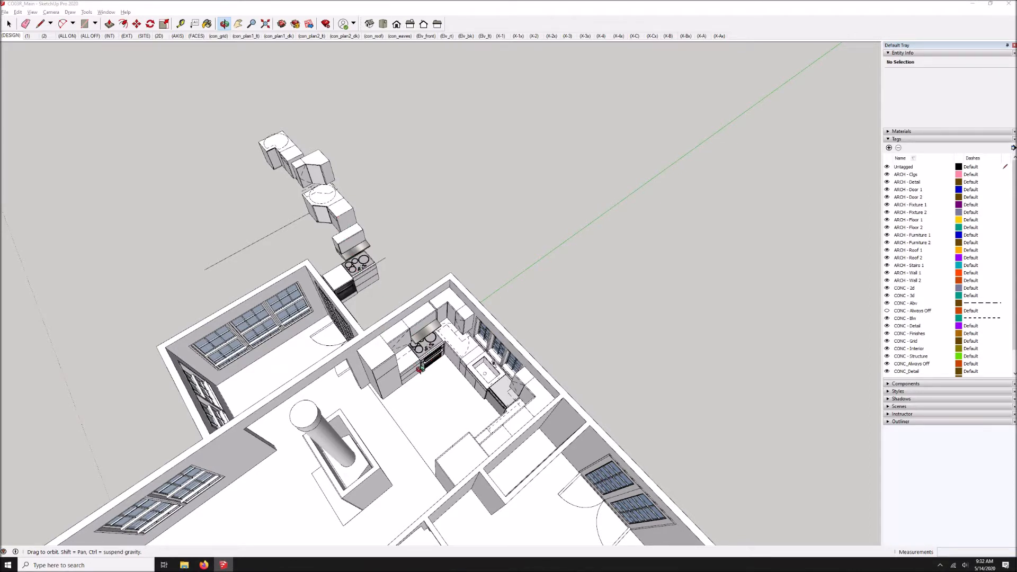
Step: Open the reference image 1.jpg from the project's inspiration folder and enlarge its viewing window
left_click_drag(441, 392, 424, 411)
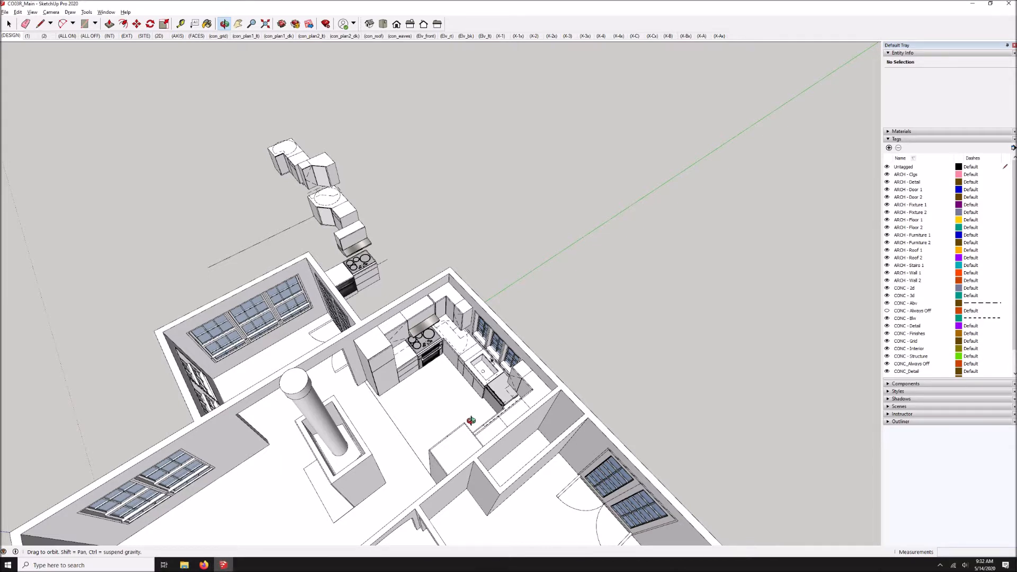
left_click_drag(467, 427, 487, 279, "shift")
left_click(180, 567)
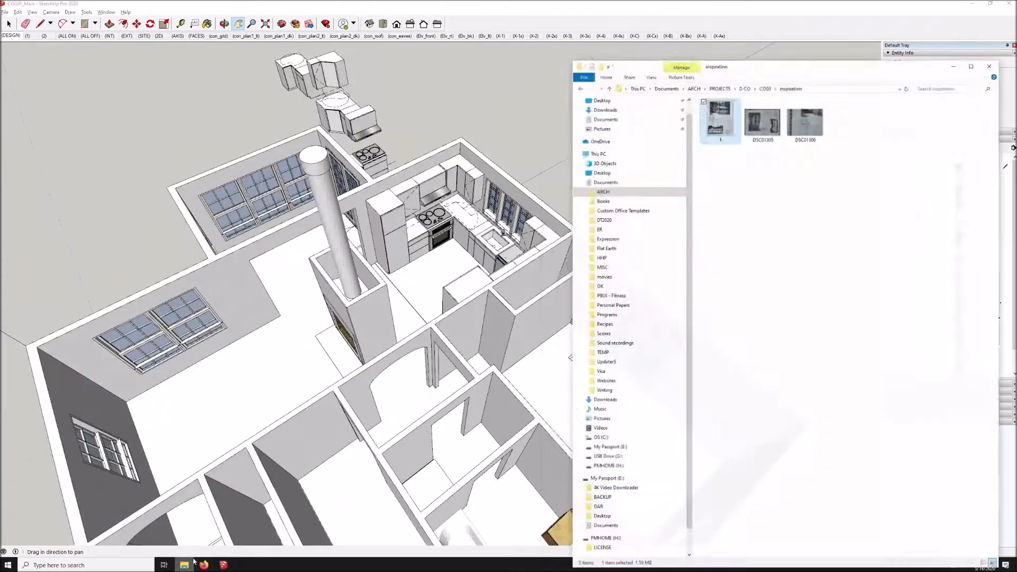
double_click(731, 112)
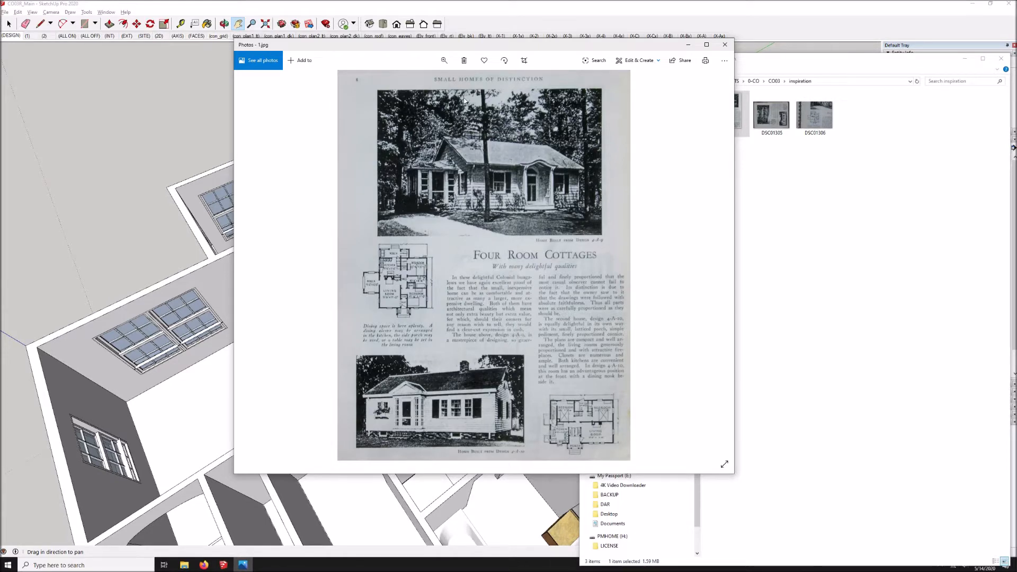
left_click_drag(491, 474, 491, 562)
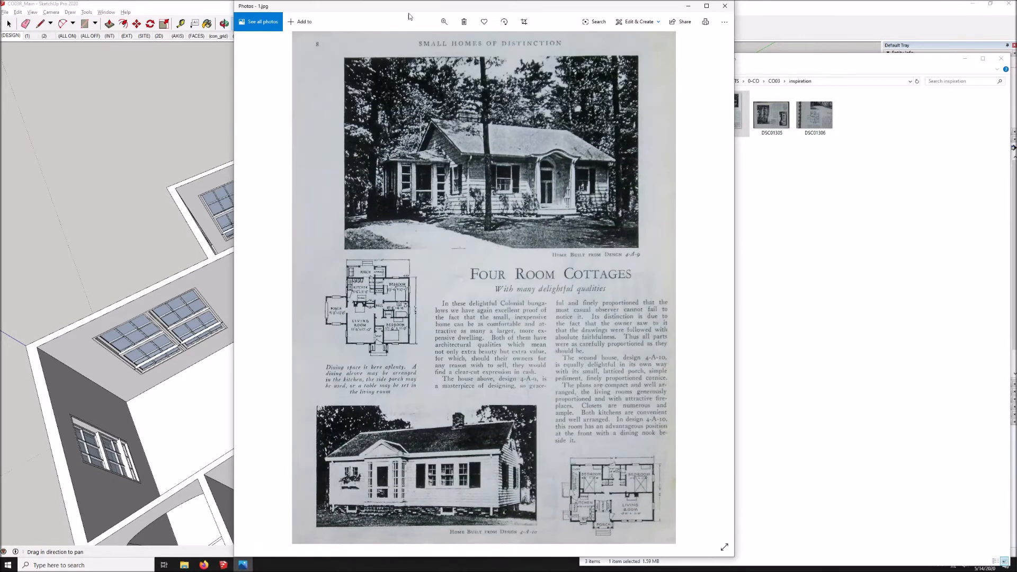
Step: Examine the upper cottage's floor plan in the reference image up close, close the image and return to the SketchUp model
left_click(444, 21)
left_click_drag(406, 44, 414, 45)
left_click_drag(479, 142, 537, 256)
left_click_drag(432, 324, 577, 142)
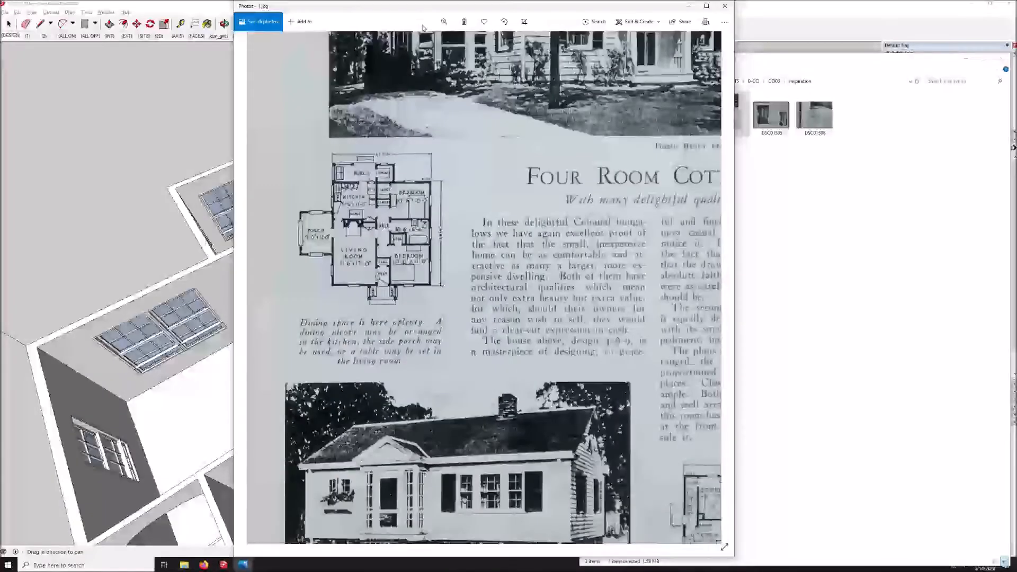
left_click(444, 23)
left_click_drag(415, 43, 427, 43)
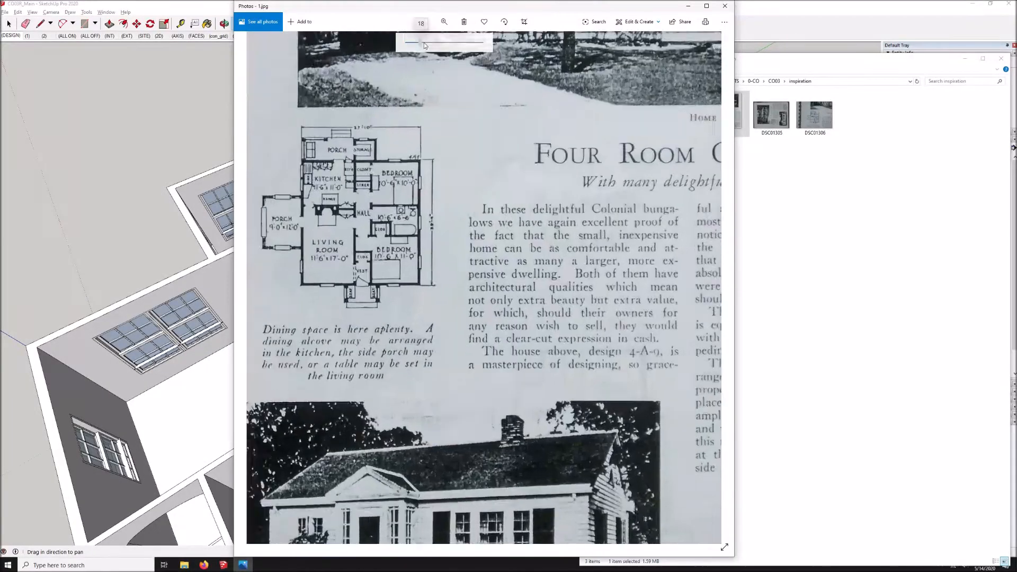
left_click_drag(570, 234, 623, 261)
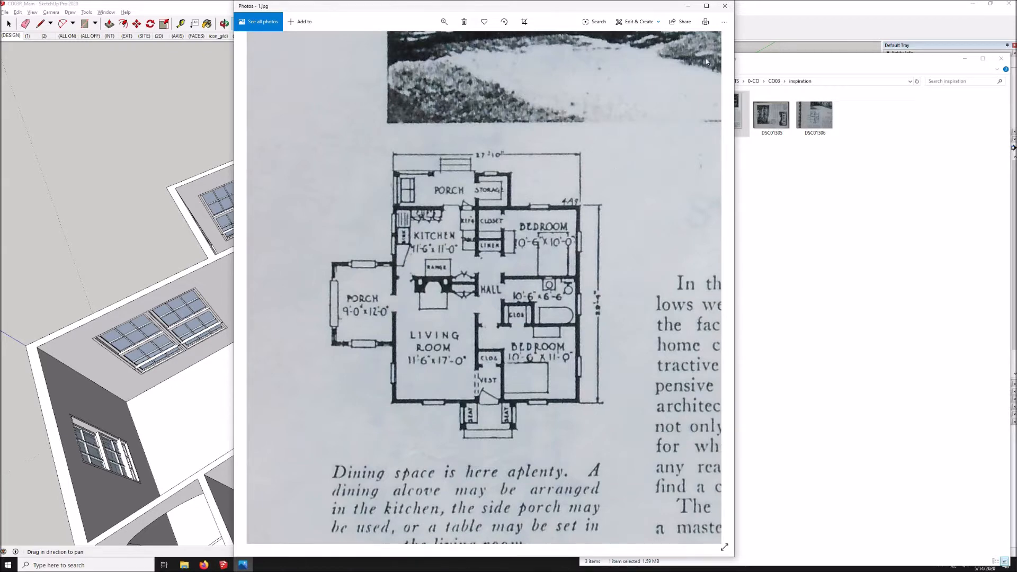
left_click(726, 7)
left_click(741, 22)
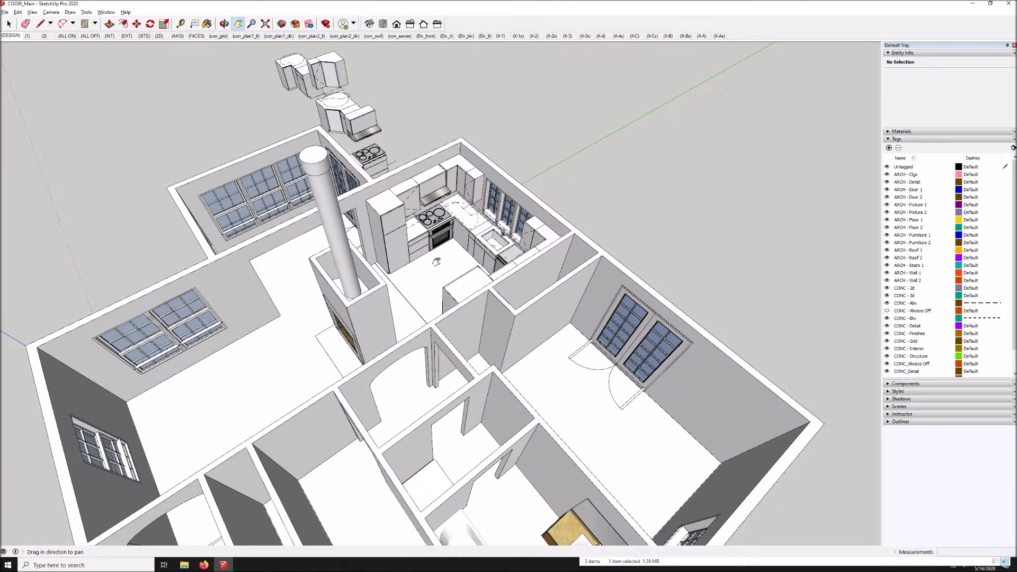
Step: Examine the overall kitchen layout in the house model, including the cabinets, range, sink and refrigerator
scroll(437, 262, "up", 5)
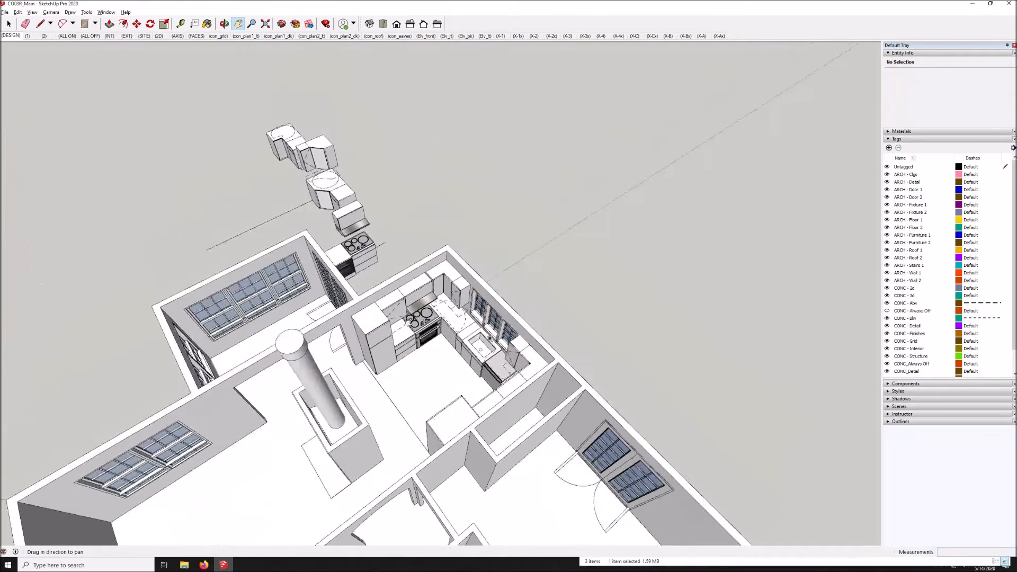
left_click_drag(409, 317, 426, 341)
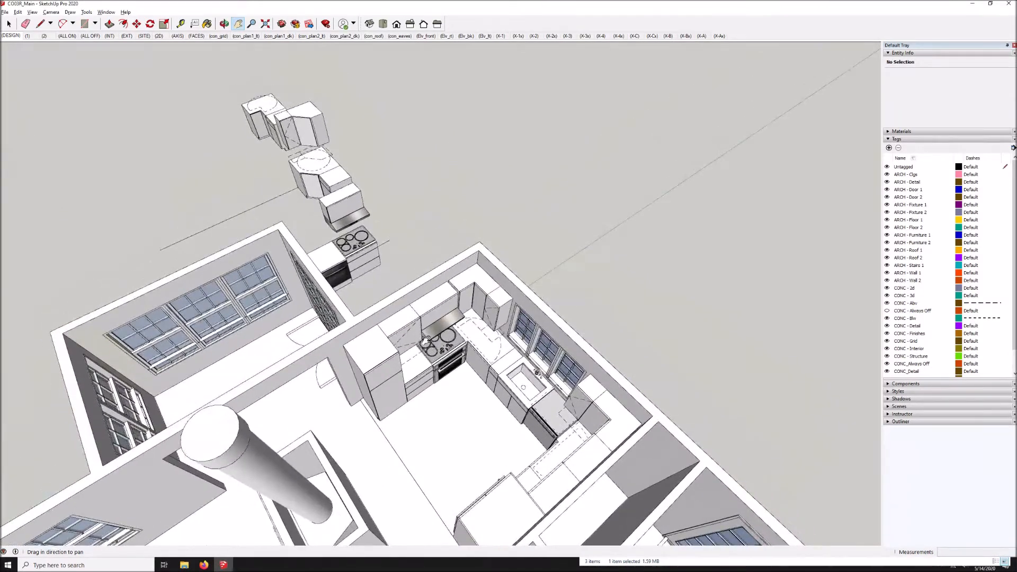
key("o")
left_click_drag(438, 363, 633, 371)
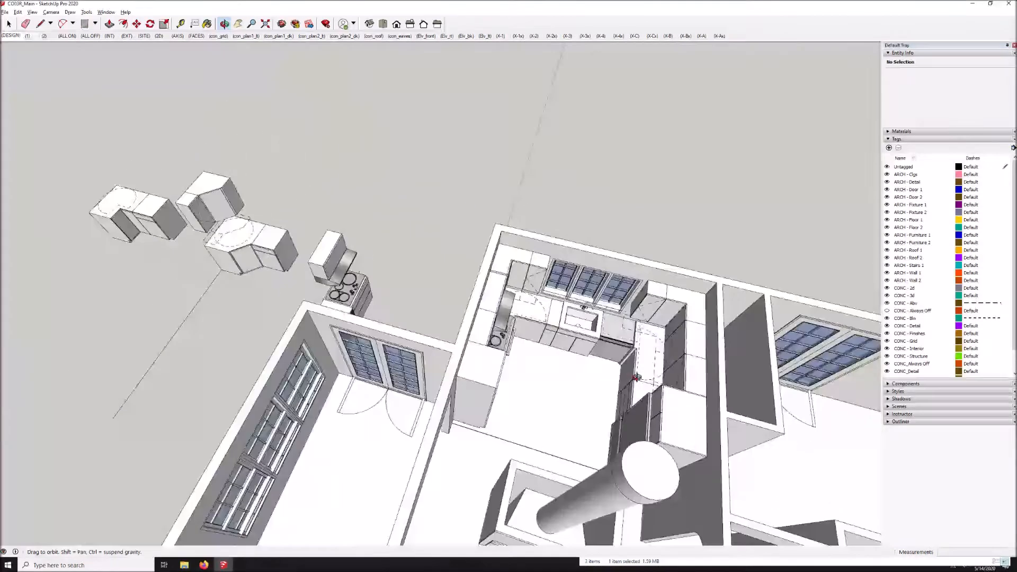
scroll(563, 337, "down", 1)
left_click_drag(563, 336, 523, 335)
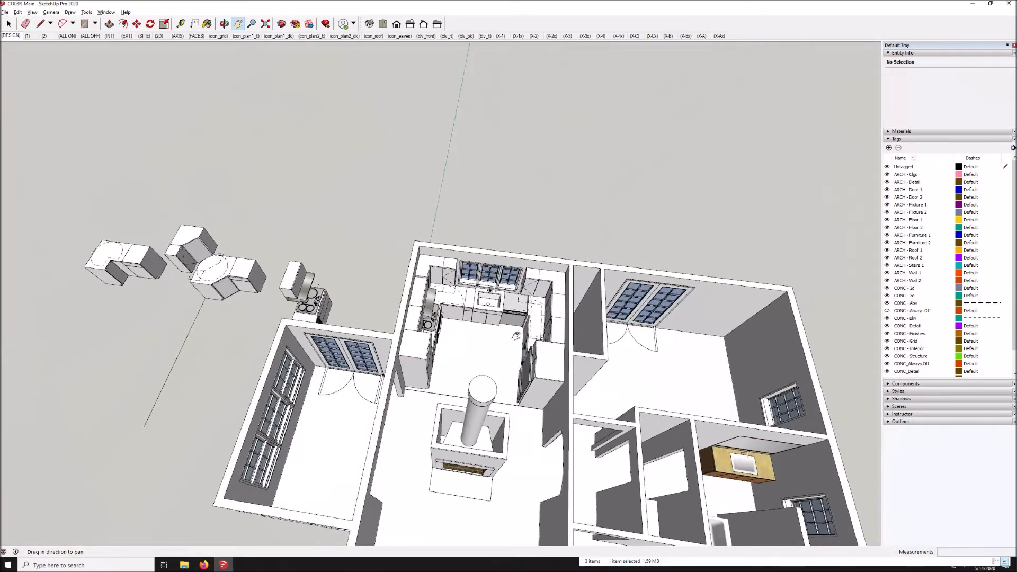
scroll(513, 312, "up", 5)
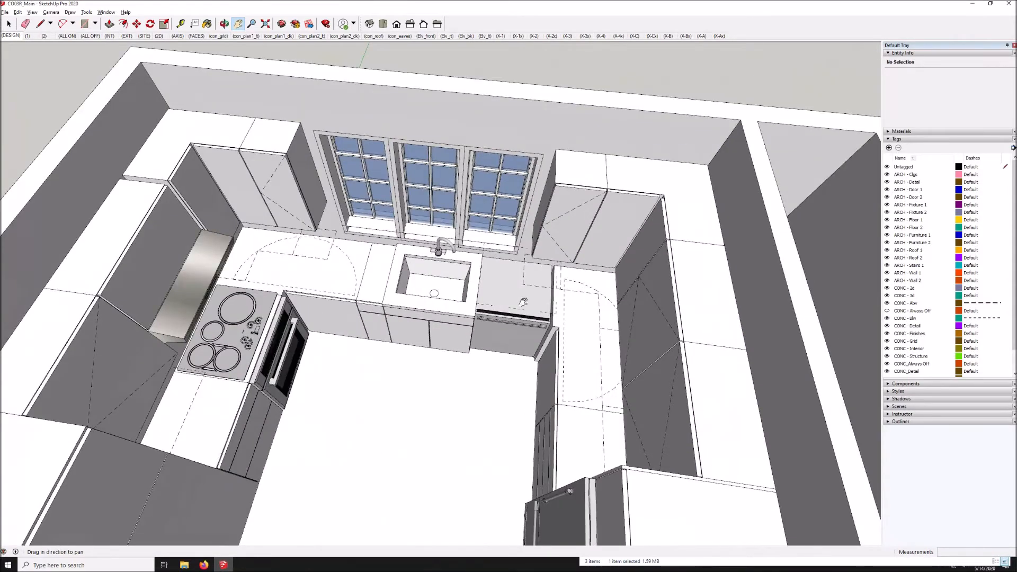
key("o")
left_click_drag(465, 379, 582, 374)
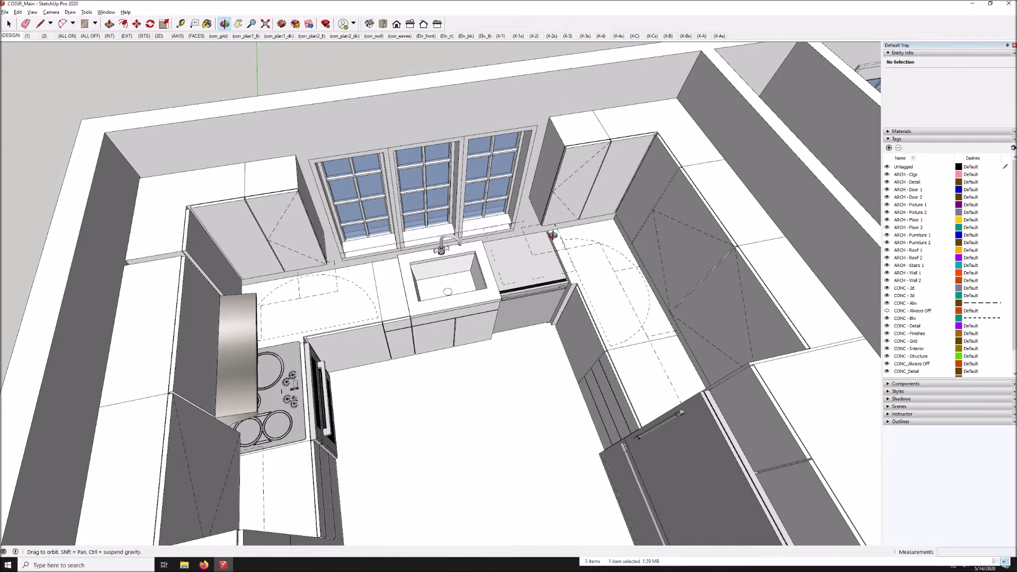
left_click_drag(645, 381, 554, 393)
scroll(554, 393, "down", 15)
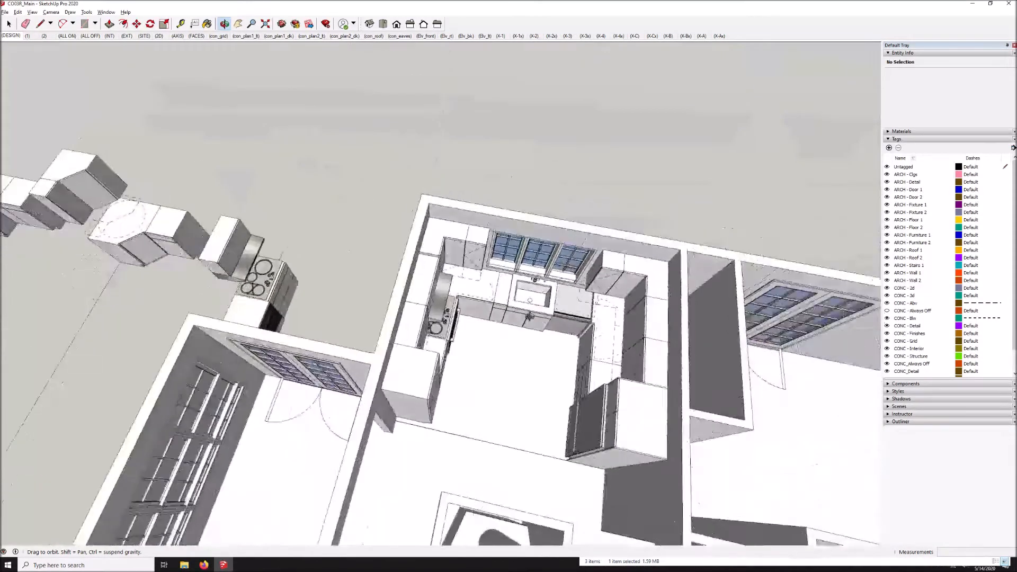
Step: Examine the spare corner cabinets and the range and hood units placed outside the house
left_click_drag(530, 317, 422, 317)
key("h")
left_click_drag(271, 383, 532, 441)
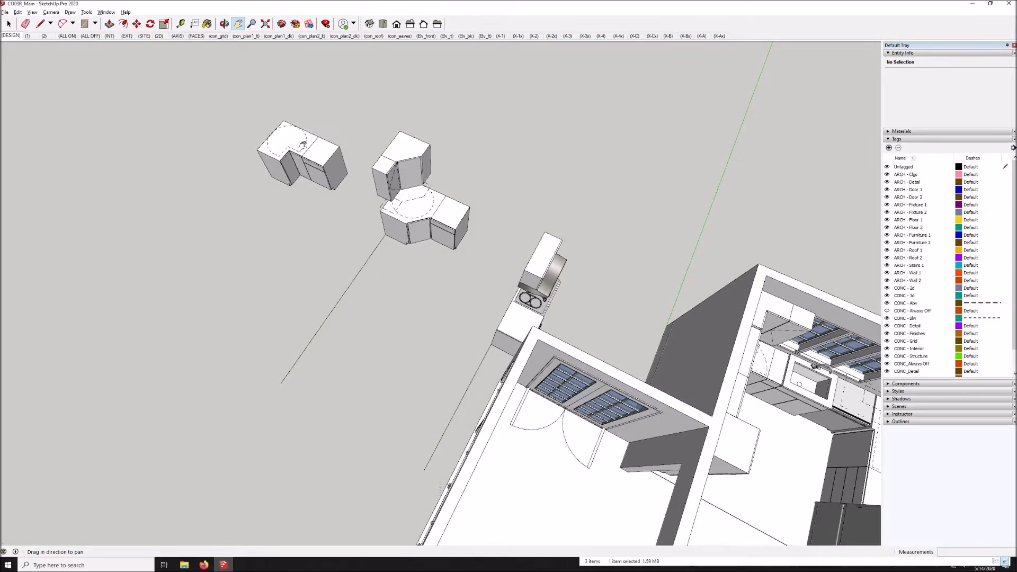
left_click_drag(292, 155, 380, 203)
scroll(382, 204, "up", 3)
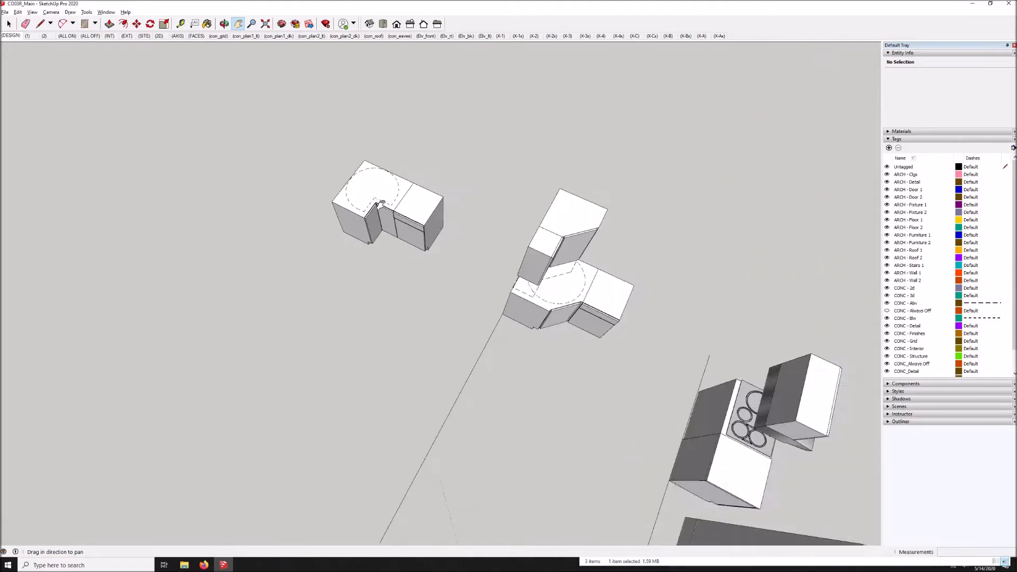
scroll(382, 203, "up", 5)
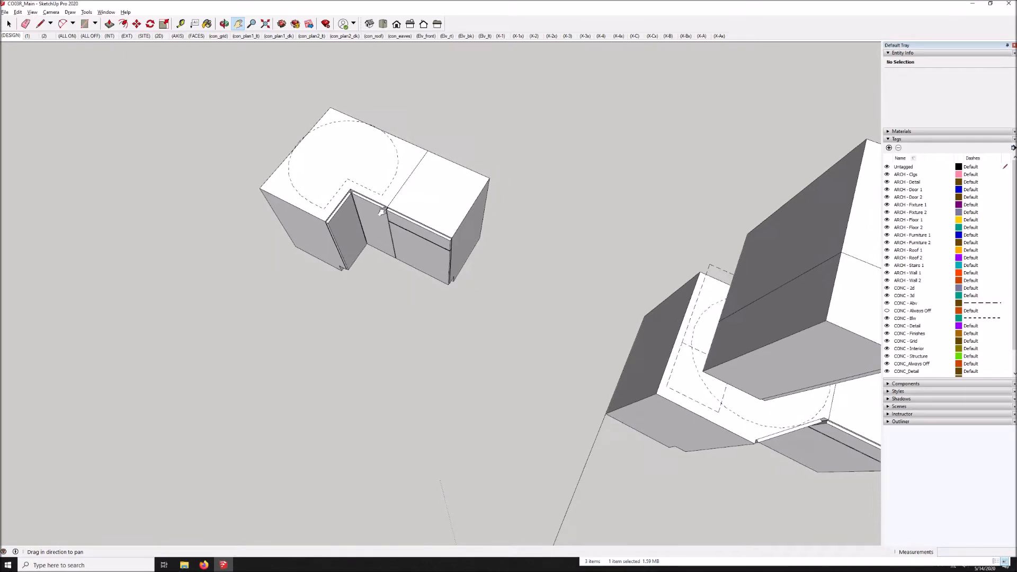
left_click_drag(662, 392, 284, 170)
scroll(256, 219, "down", 3)
key("o")
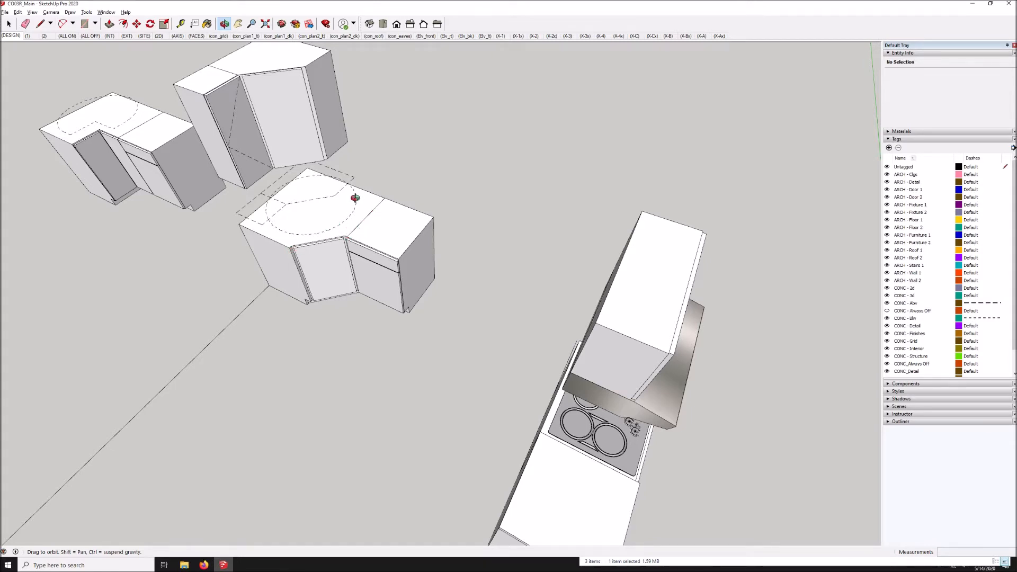
Step: Inspect the corner base cabinets on both sides of the sink and their relation to the rest of the kitchen
scroll(318, 197, "down", 5)
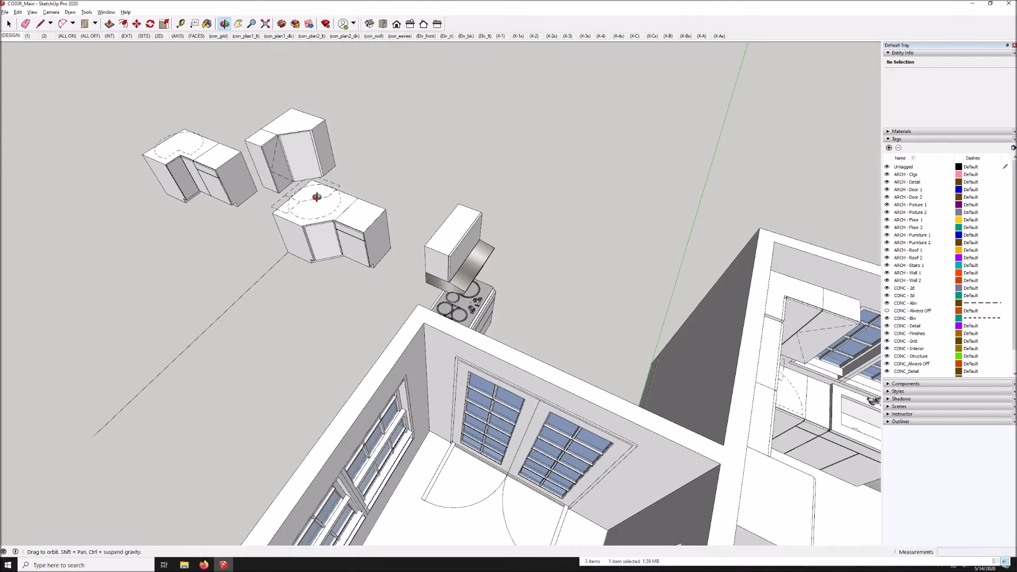
scroll(317, 197, "down", 5)
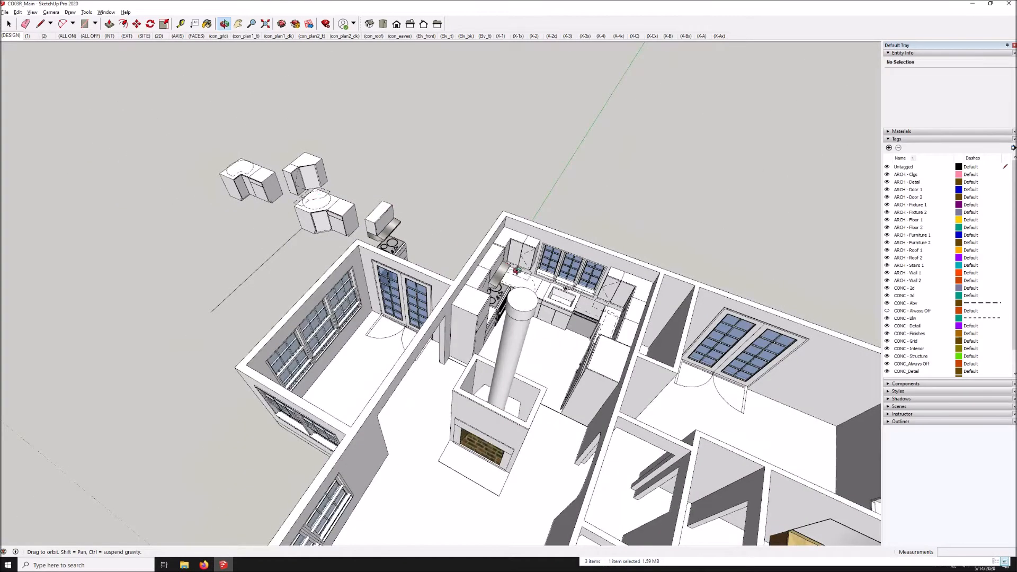
left_click_drag(540, 286, 435, 302, "shift")
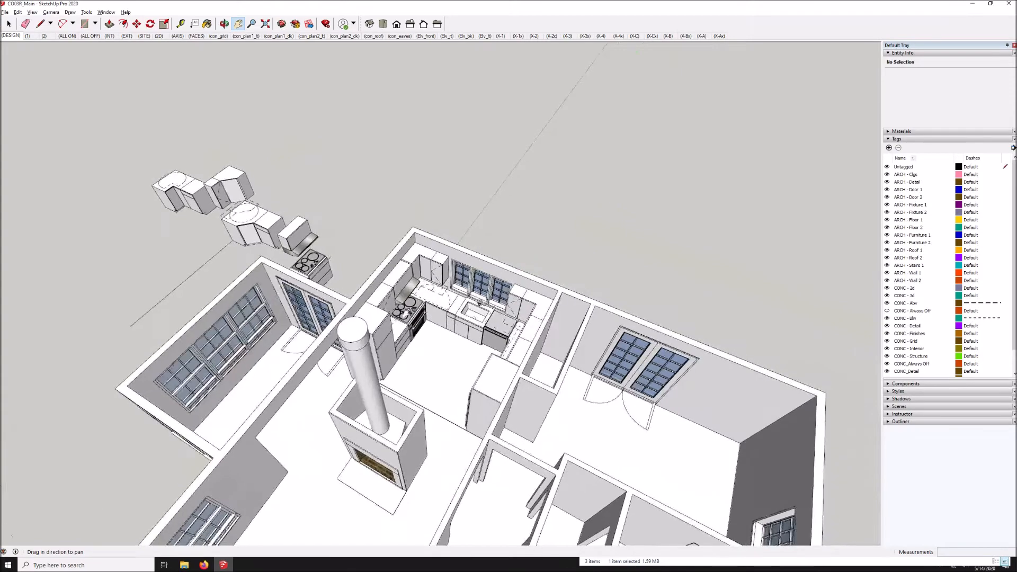
scroll(418, 310, "up", 10)
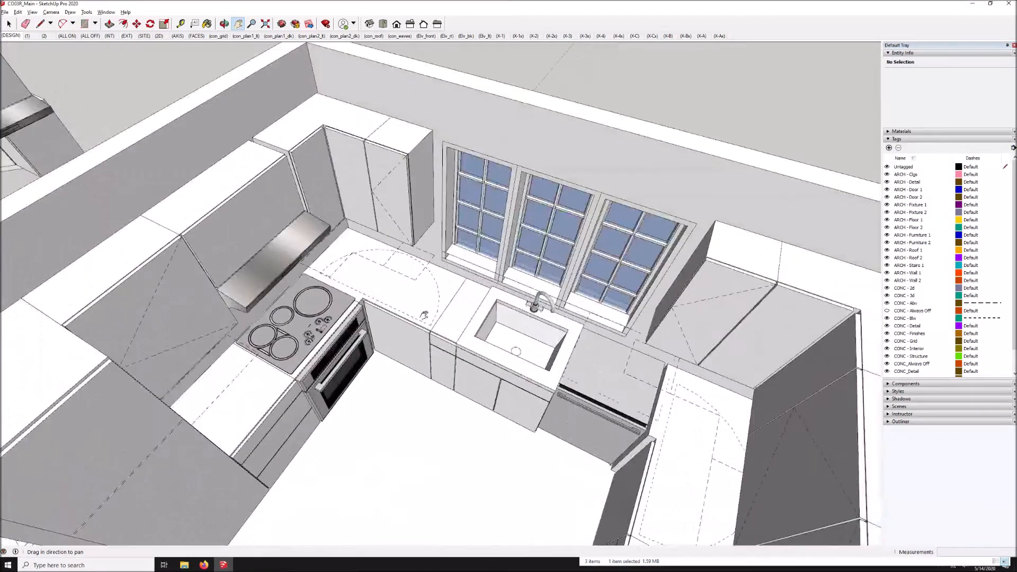
middle_click_drag(424, 315, 327, 248)
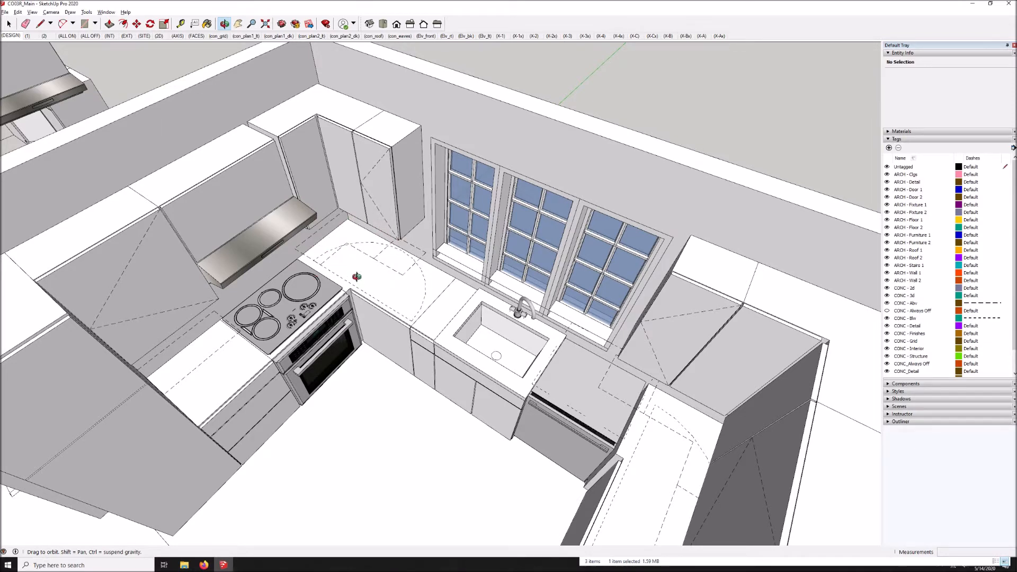
scroll(352, 250, "down", 6)
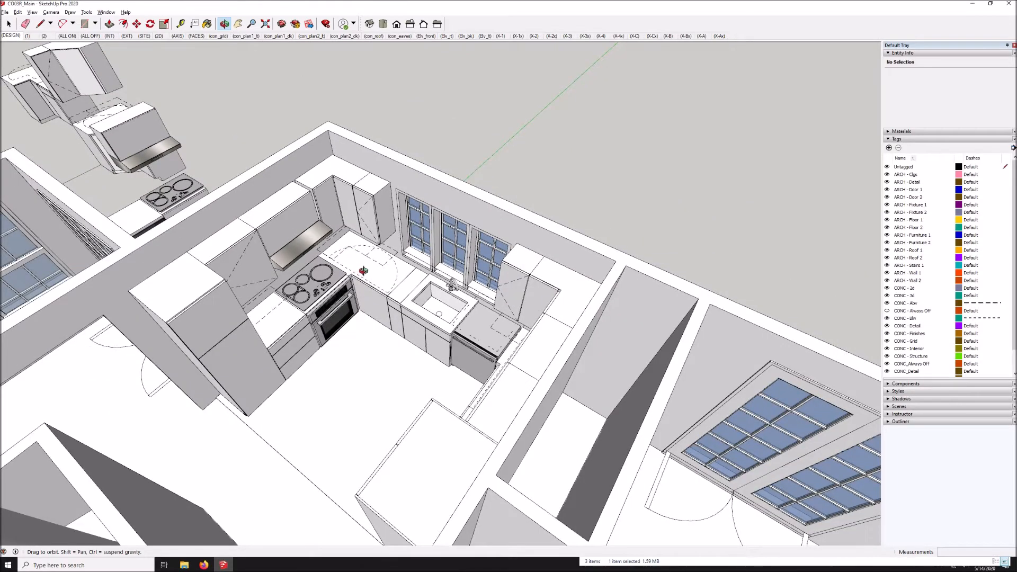
key("h")
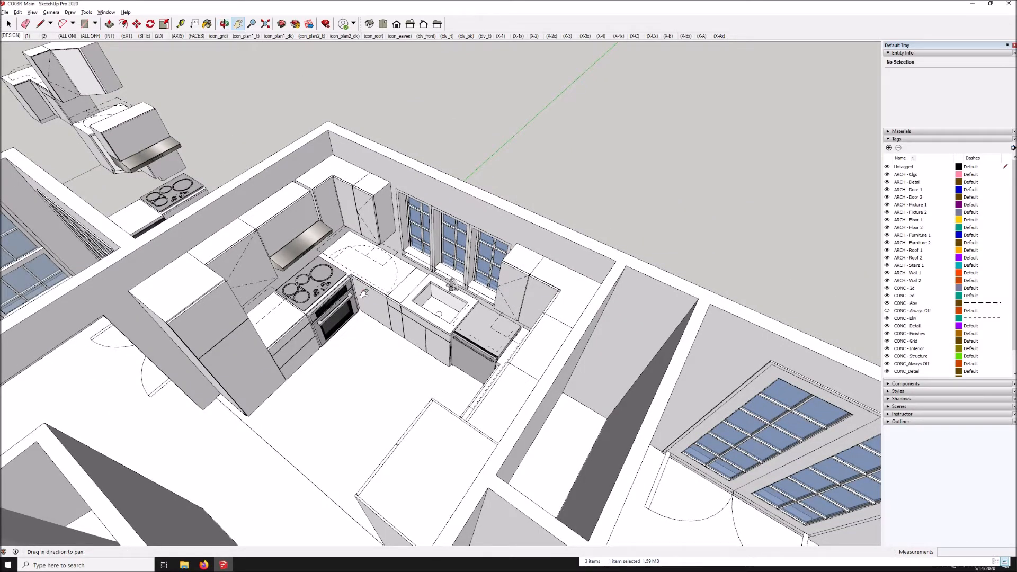
key("o")
left_click_drag(363, 310, 414, 389)
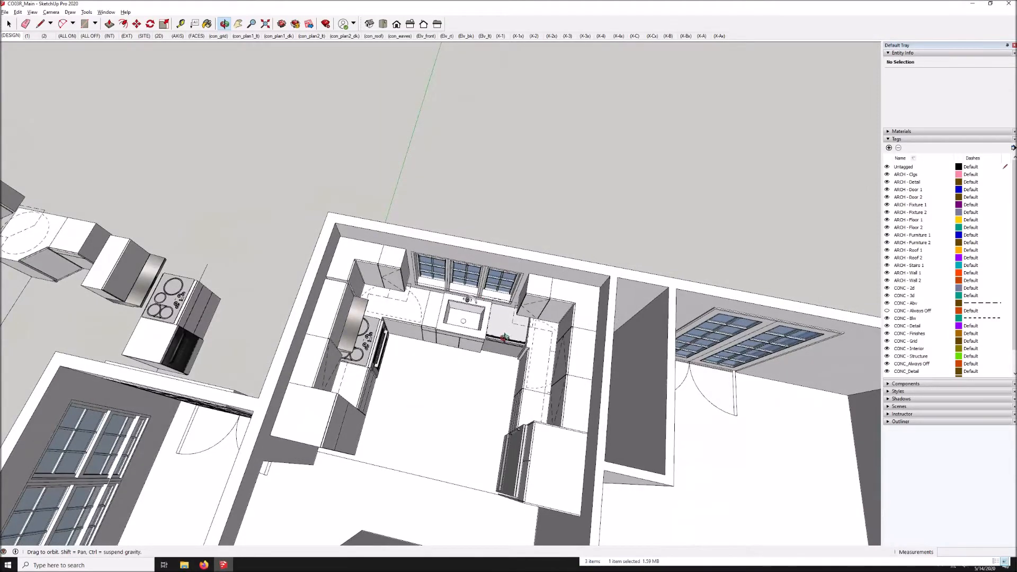
left_click_drag(500, 437, 447, 390)
Step: Examine the range, its hood and the adjoining counters in the kitchen corner up close
left_click_drag(268, 275, 320, 282)
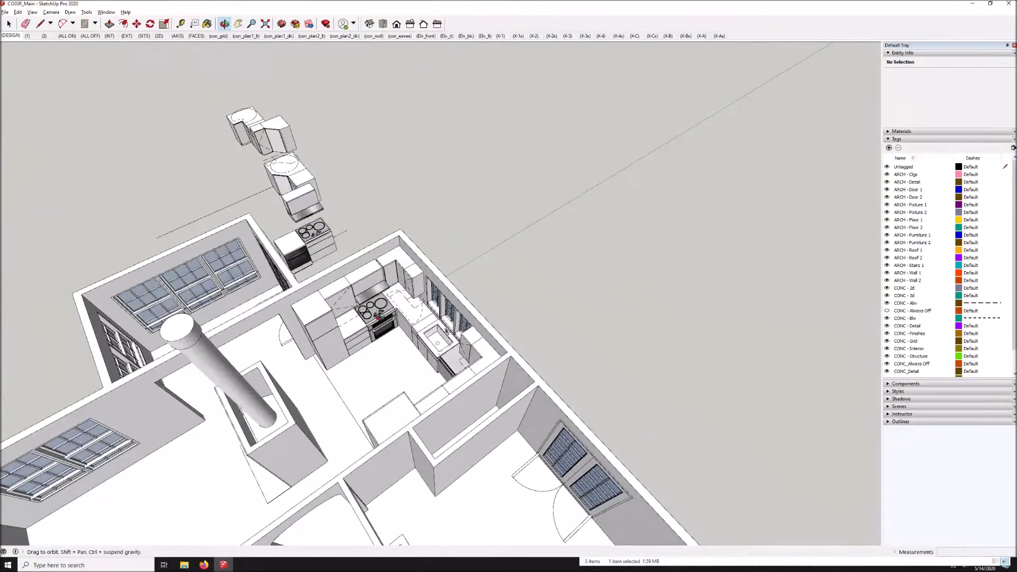
scroll(380, 316, "up", 8)
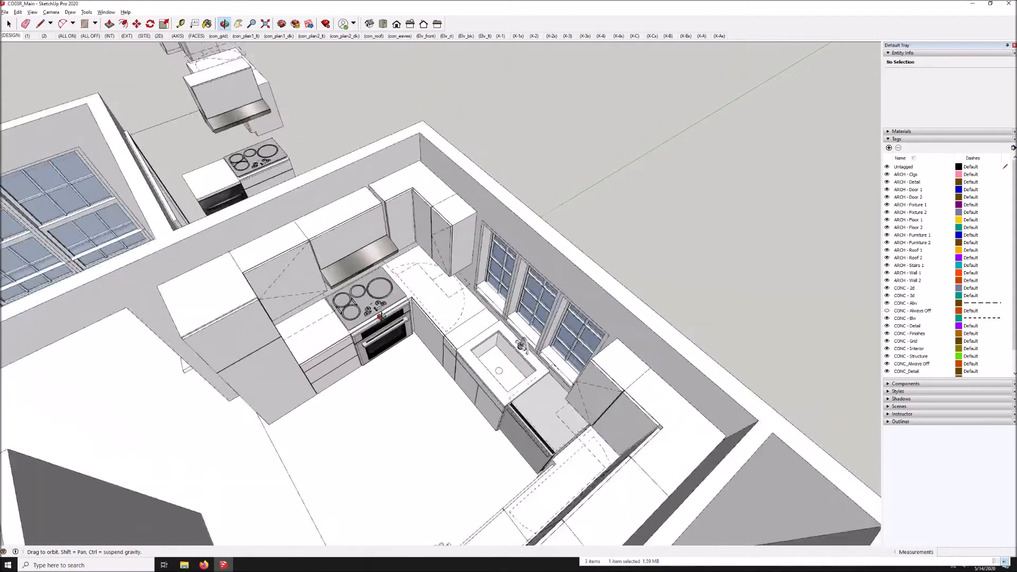
scroll(379, 316, "up", 10)
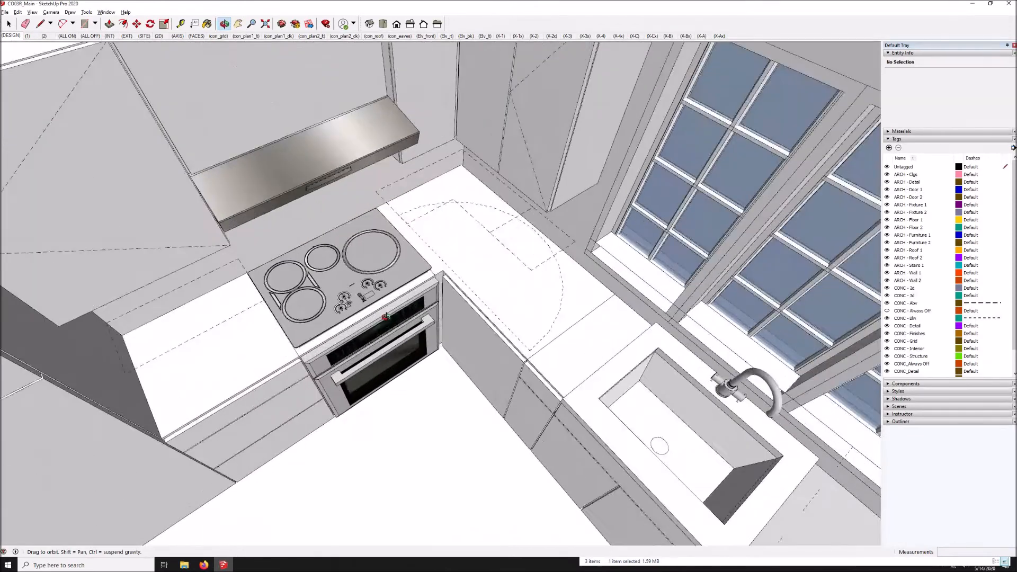
scroll(386, 316, "up", 2)
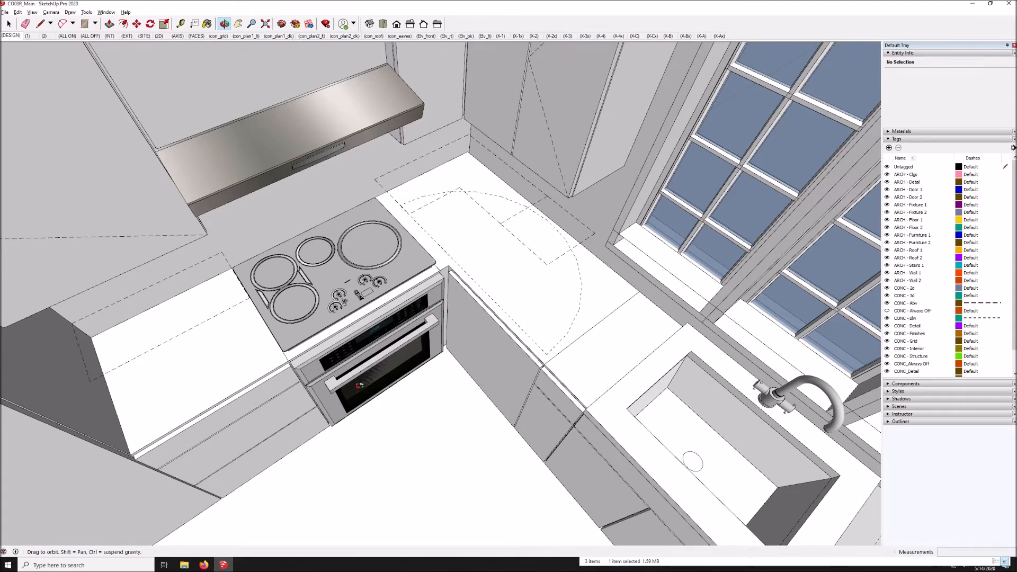
left_click_drag(388, 343, 390, 336)
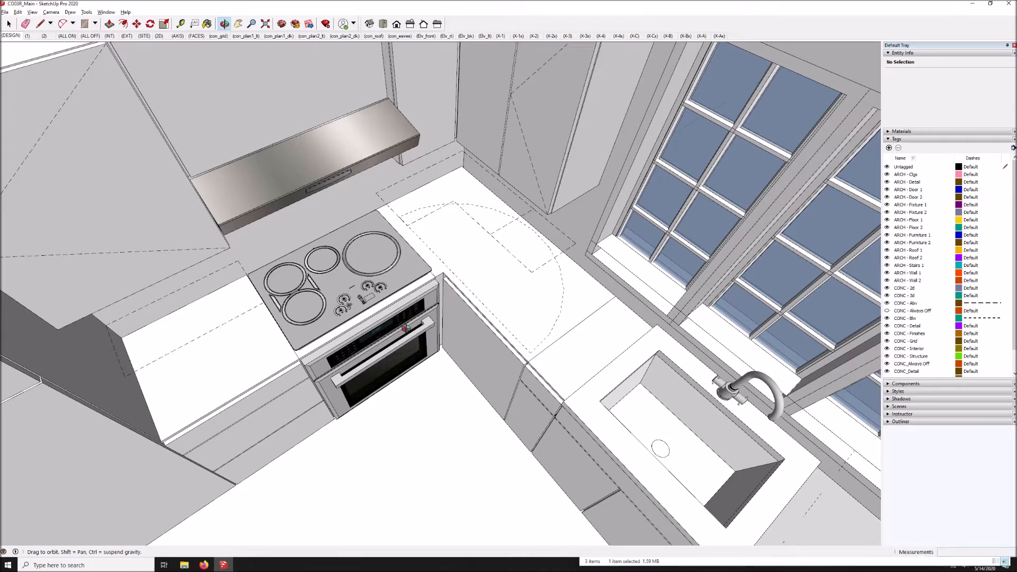
left_click_drag(411, 333, 457, 315)
scroll(507, 320, "down", 10)
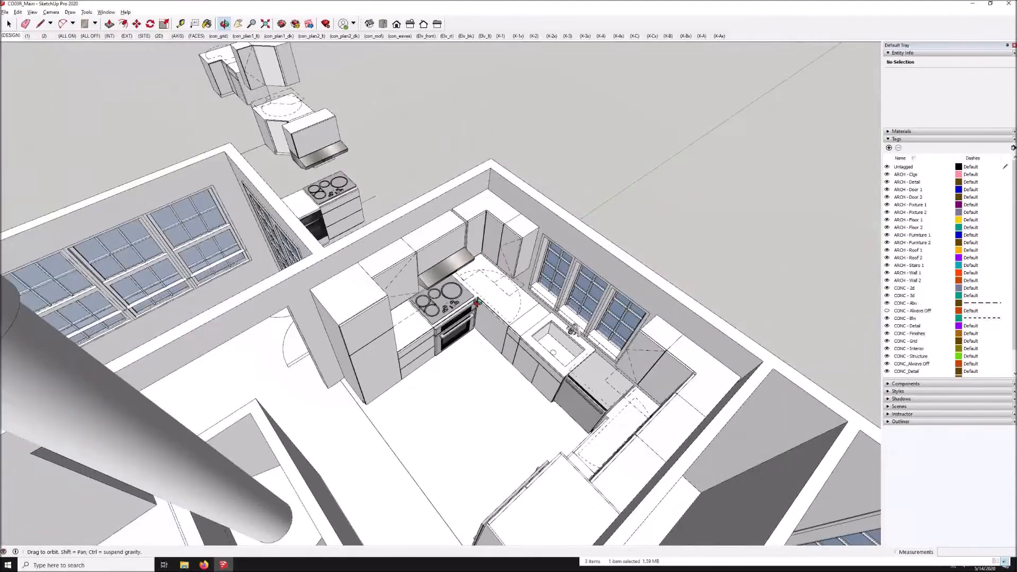
Step: Move the range and its adjoining drawer base cabinet 120 inches out of the kitchen, beyond the window wall
middle_click_drag(483, 305, 405, 401, "shift")
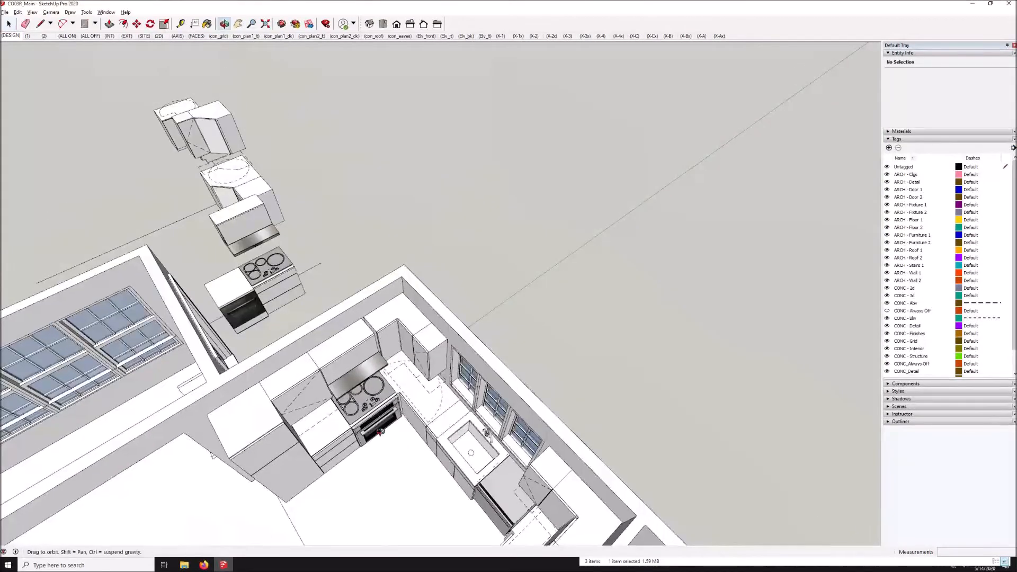
middle_click_drag(401, 446, 336, 433)
double_click(338, 425)
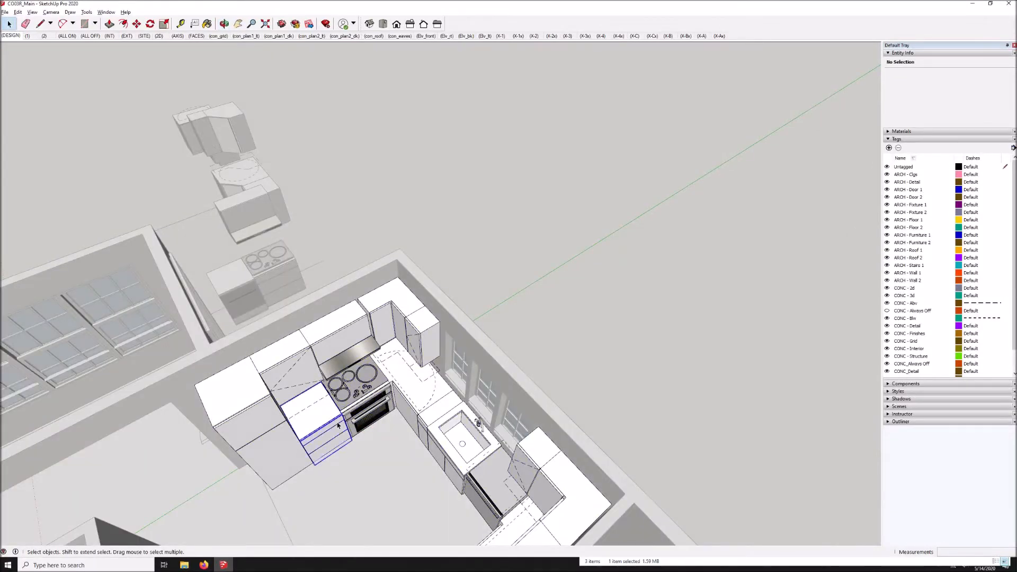
key("Escape")
left_click(330, 424)
key("m")
left_click(295, 511)
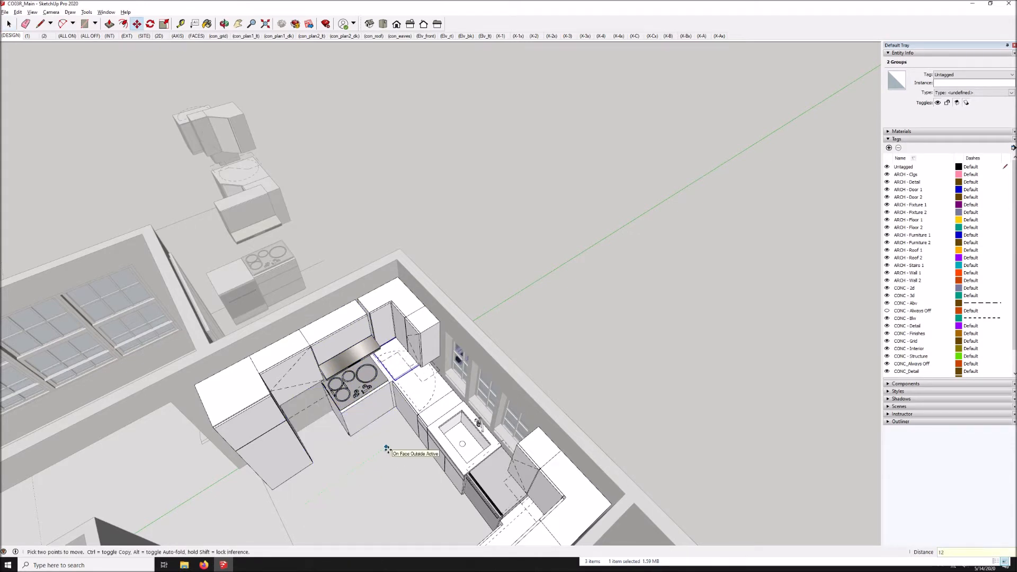
key("Return")
Step: Move the range hood and cooktop group 120 inches out of the kitchen to rejoin the relocated range
key("space")
left_click(359, 396)
left_click(345, 357)
key("m")
left_click(299, 535)
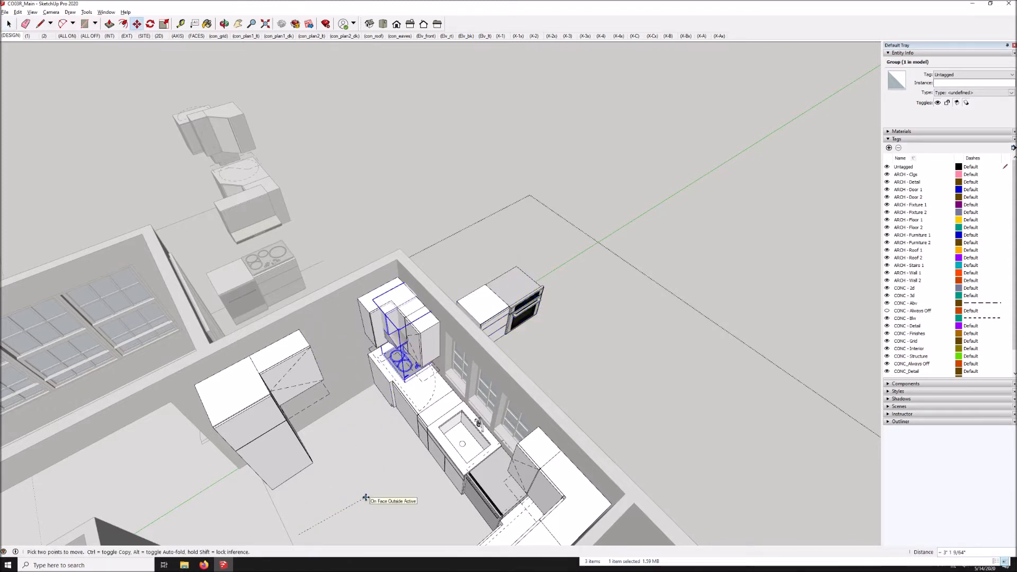
type("120")
key("Return")
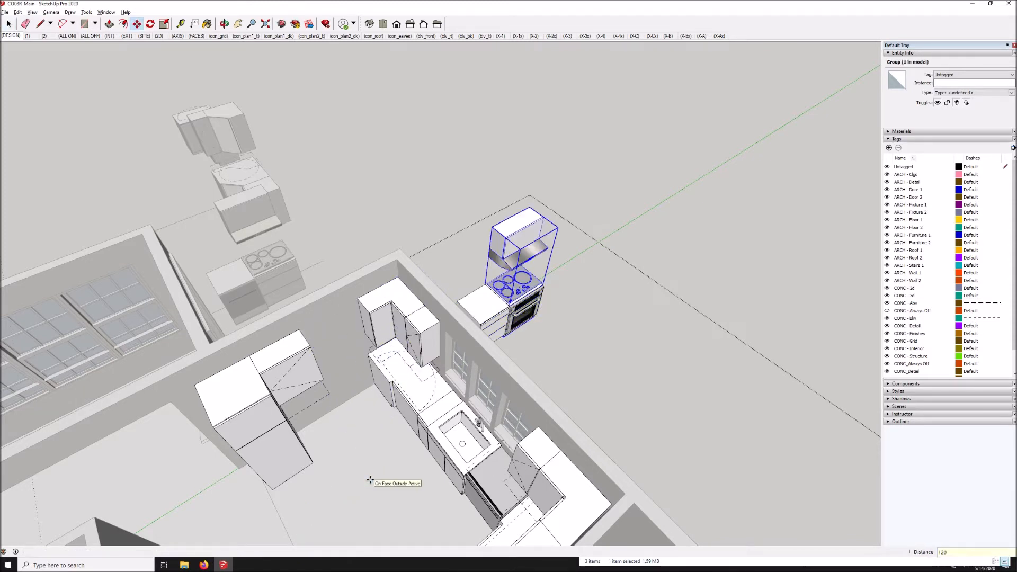
key("space")
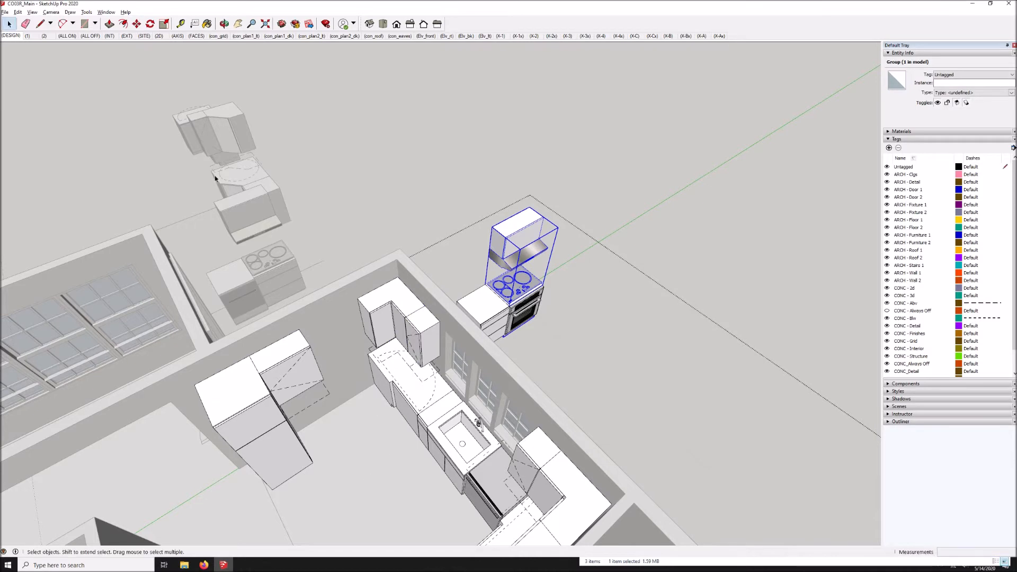
Step: Move the alternative cooktop, hood and under-counter oven units 120 inches into the empty place on the kitchen wall
left_click(371, 226)
left_click(278, 256)
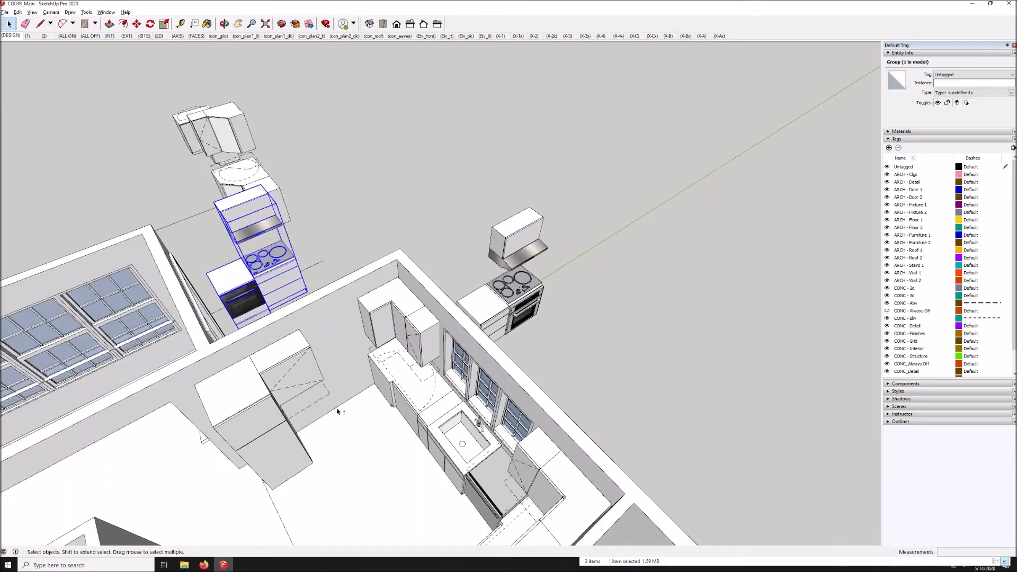
key("m")
left_click(354, 419)
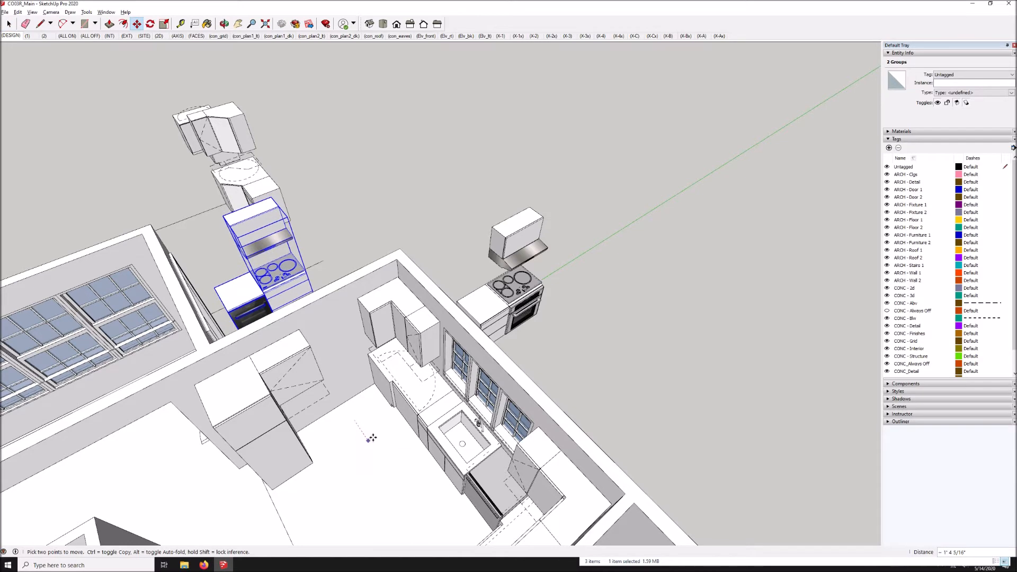
key("Return")
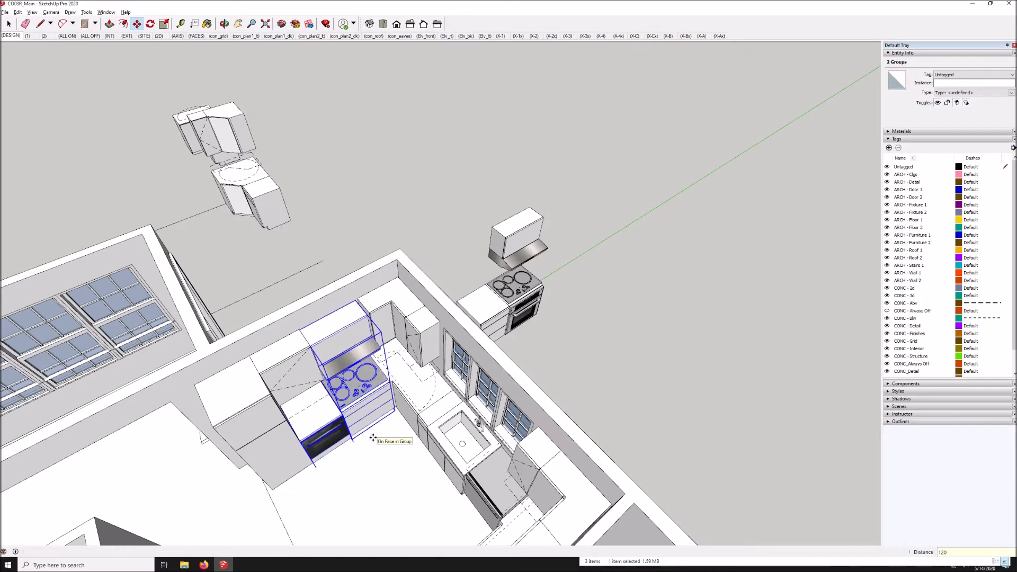
Step: Examine the kitchen with the separate cooktop over drawers and the under-counter oven beside it
key("o")
left_click_drag(397, 457, 340, 398)
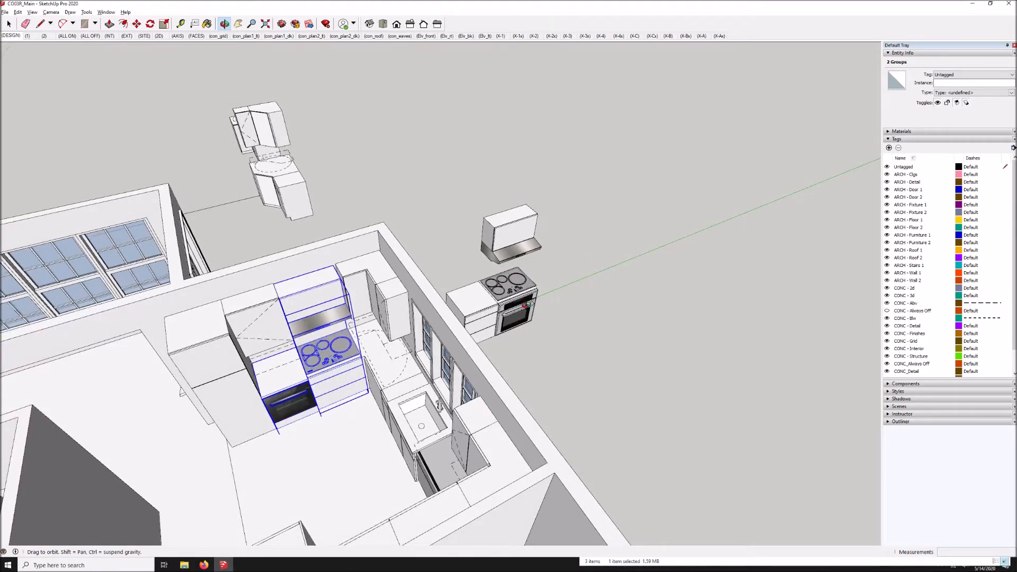
right_click(581, 335)
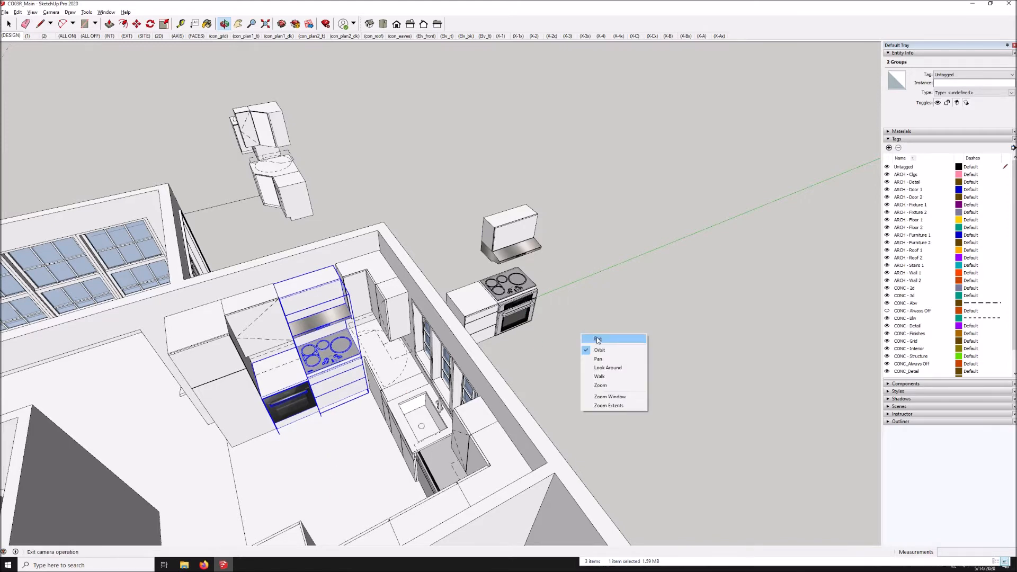
left_click(597, 337)
scroll(318, 422, "up", 5)
left_click(281, 415)
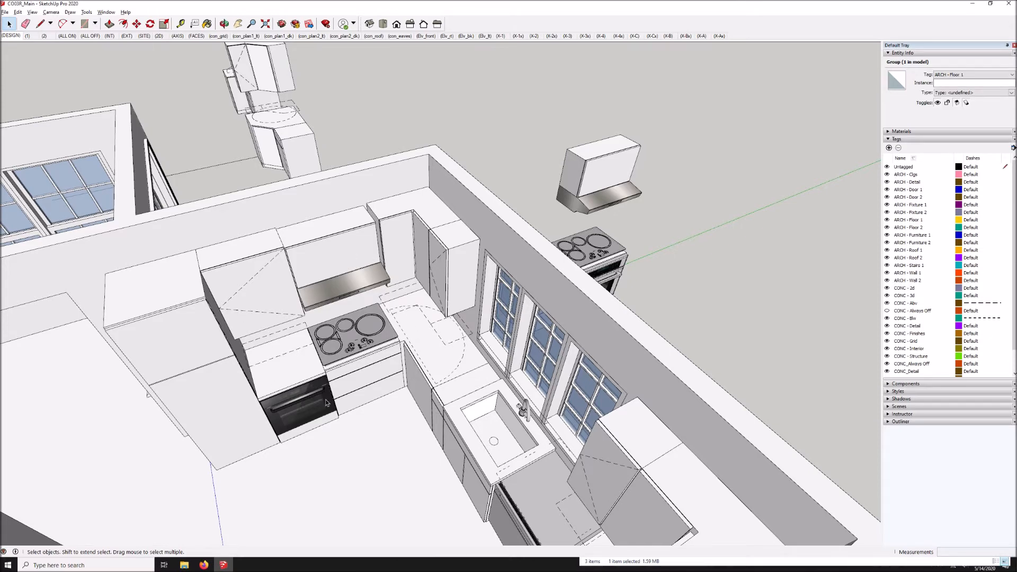
middle_click_drag(373, 437, 419, 416)
middle_click_drag(309, 365, 354, 386)
middle_click_drag(353, 349, 374, 460)
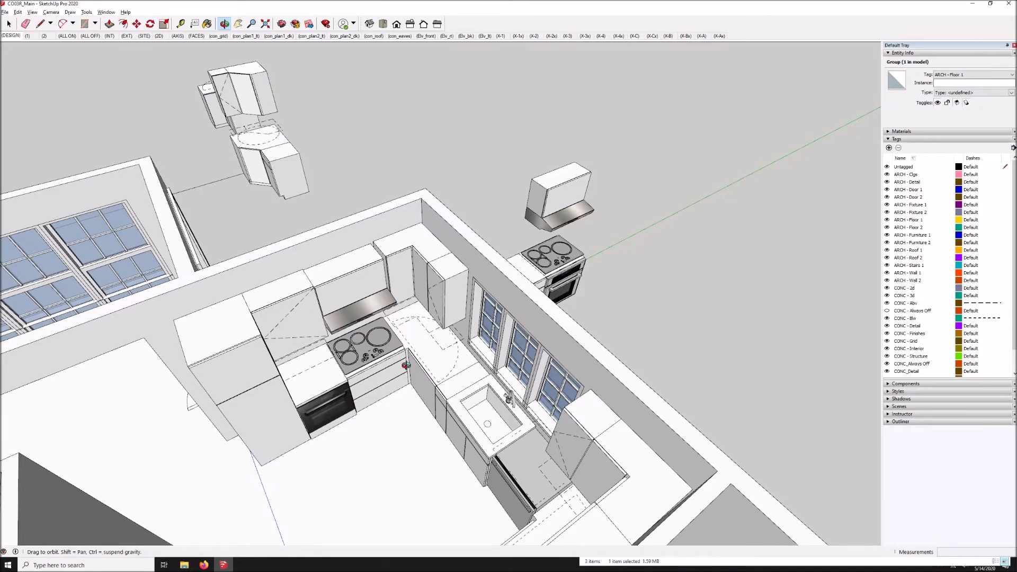
Step: Move the alternative cooktop, hood and under-counter oven units back out of the kitchen through the rear wall
key("space")
scroll(459, 454, "down", 3)
left_click(371, 336)
left_click(364, 411, "shift")
key("m")
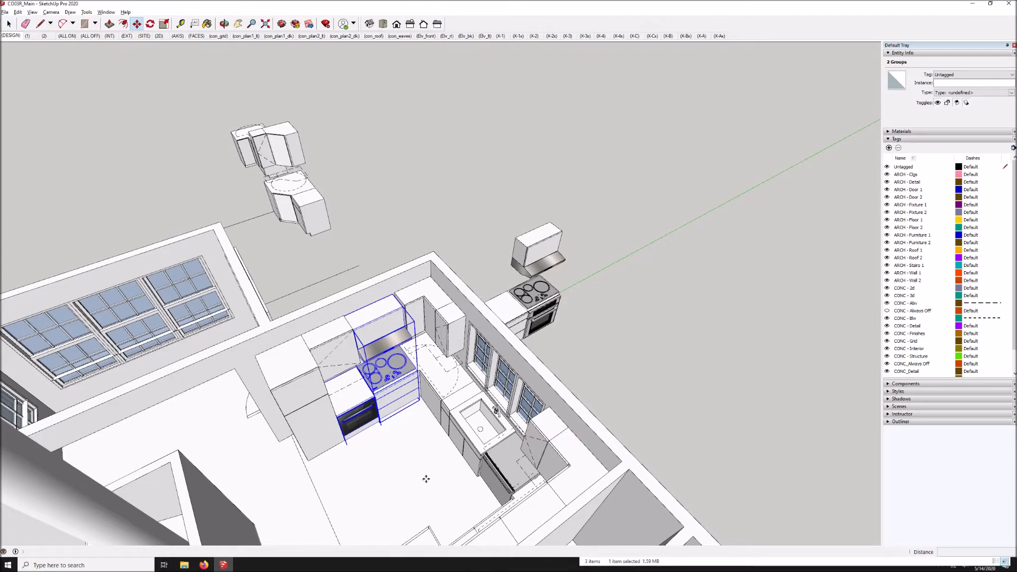
left_click(425, 478)
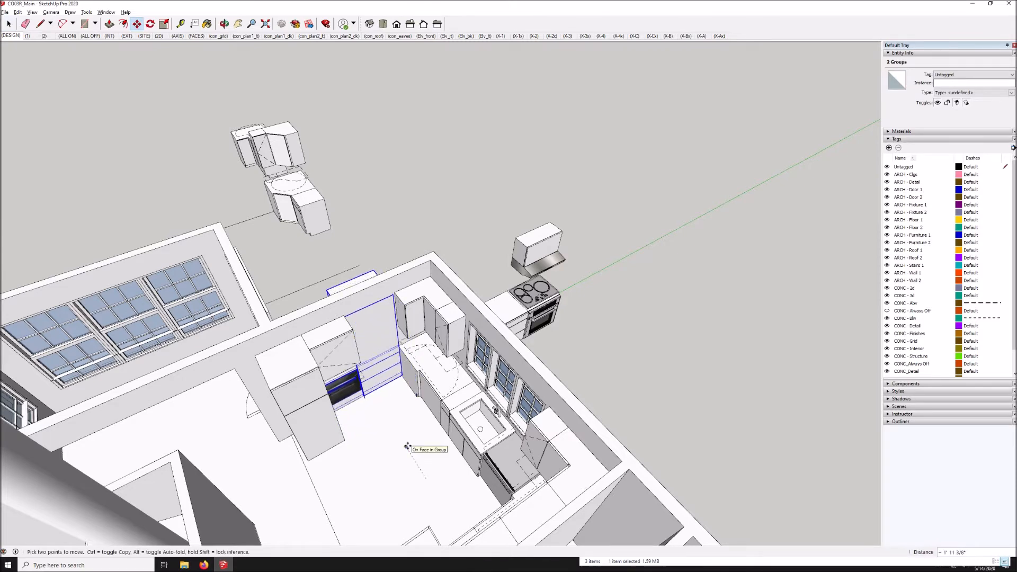
left_click(407, 447)
Step: Move the existing corner base and wall cabinets beside the sink 120 inches out of the kitchen, beyond the window wall
middle_click_drag(373, 329, 262, 239)
key("space")
left_click(445, 394)
double_click(451, 390)
left_click(456, 385)
left_click(463, 345, "shift")
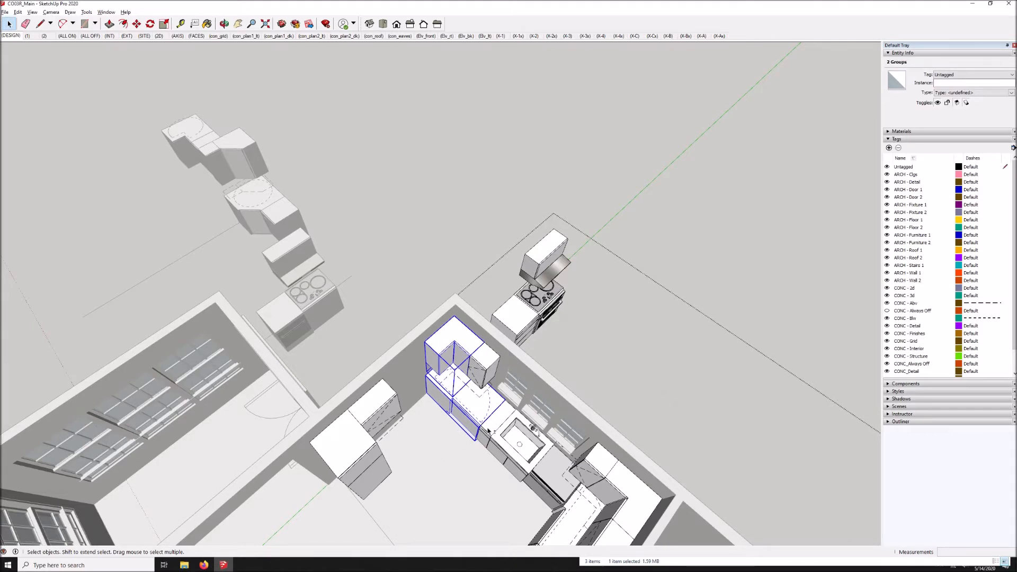
key("m")
left_click(420, 459)
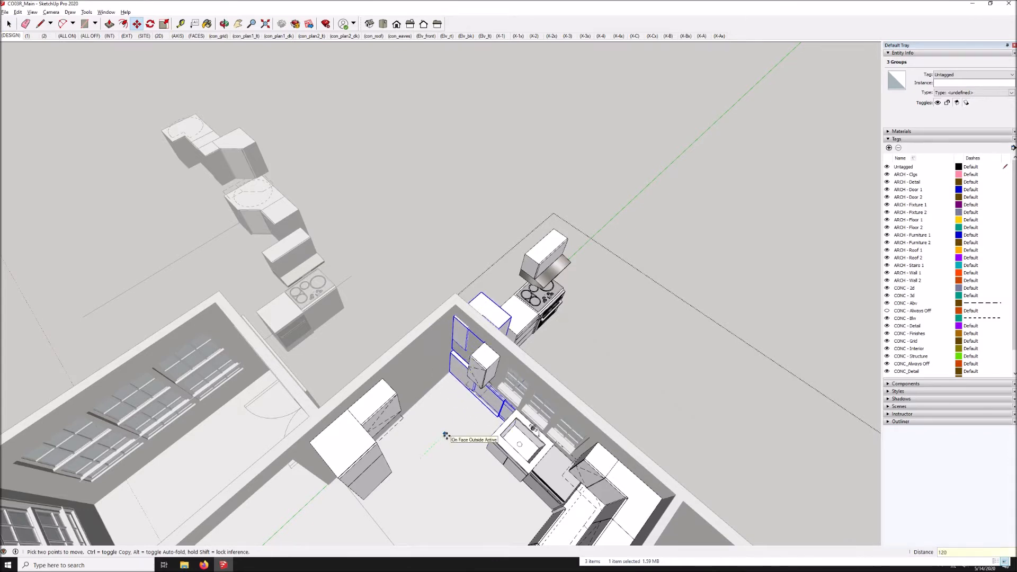
key("Return")
Step: Move the four alternative diagonal corner base and wall cabinet groups 240 inches along the red axis into the kitchen corner
key("space")
left_click(259, 233)
left_click(292, 232)
left_click(236, 220)
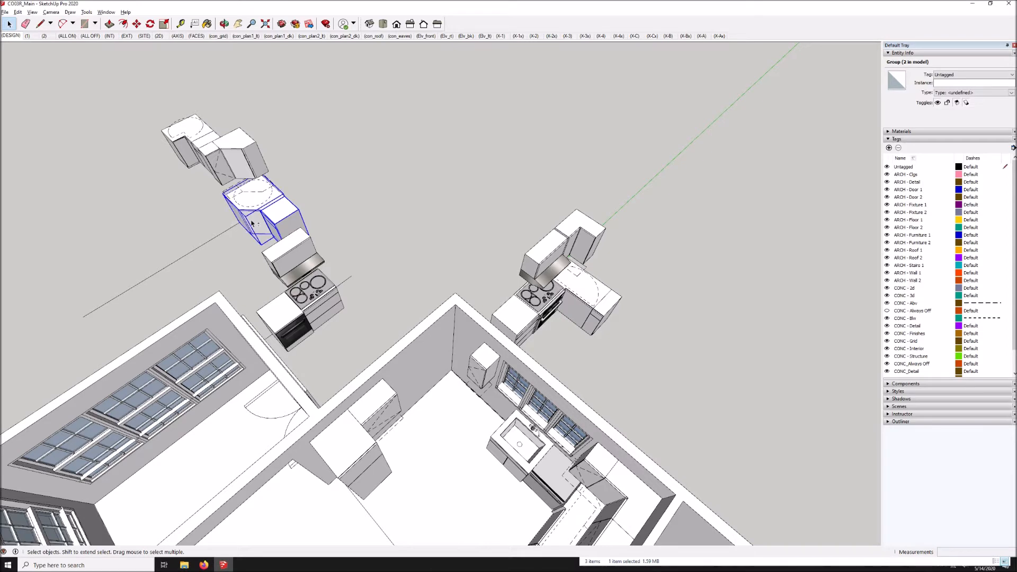
left_click(257, 169, "shift")
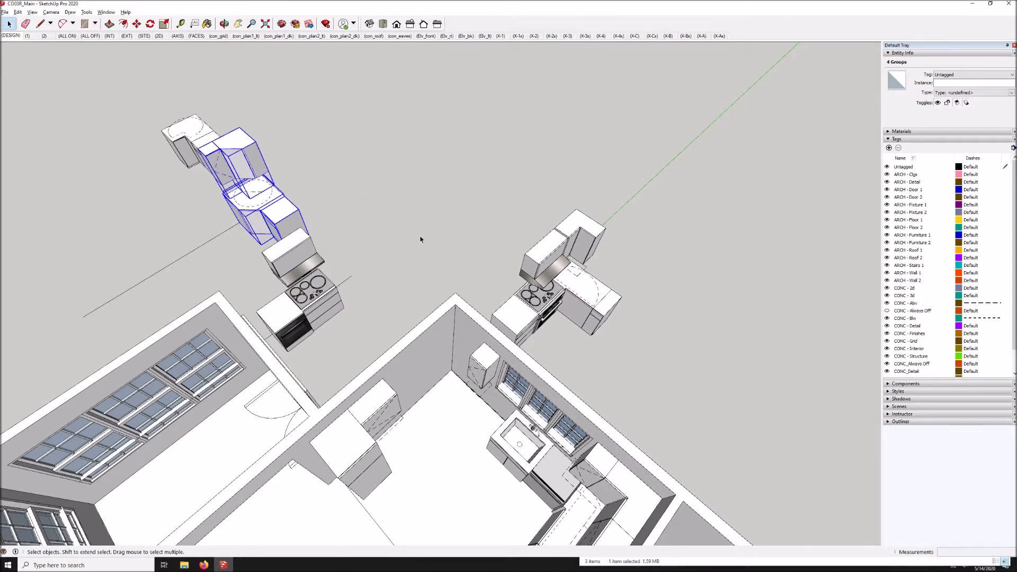
key("m")
left_click(414, 182)
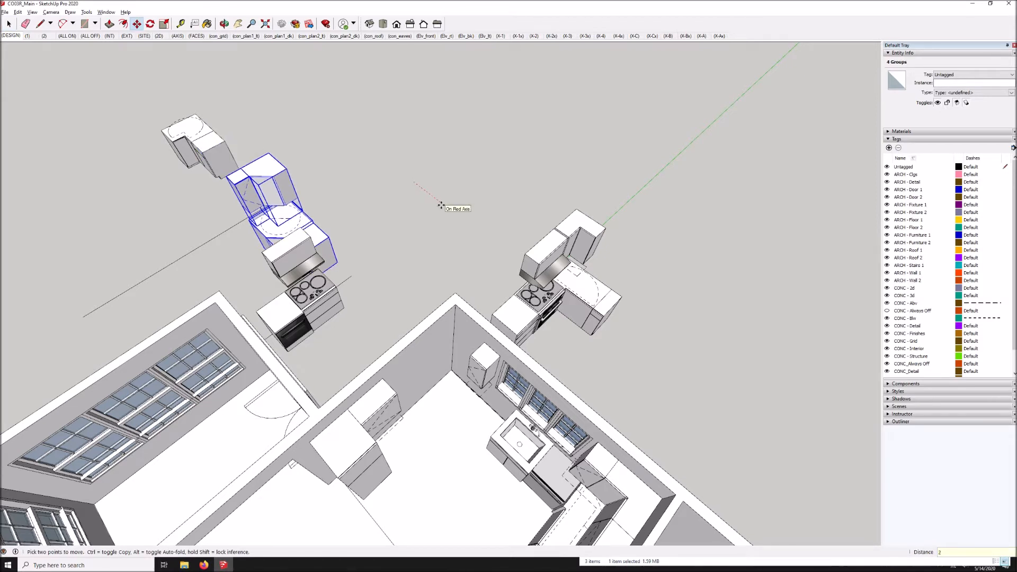
type("240")
key("Return")
middle_click_drag(432, 466, 583, 331)
key("space")
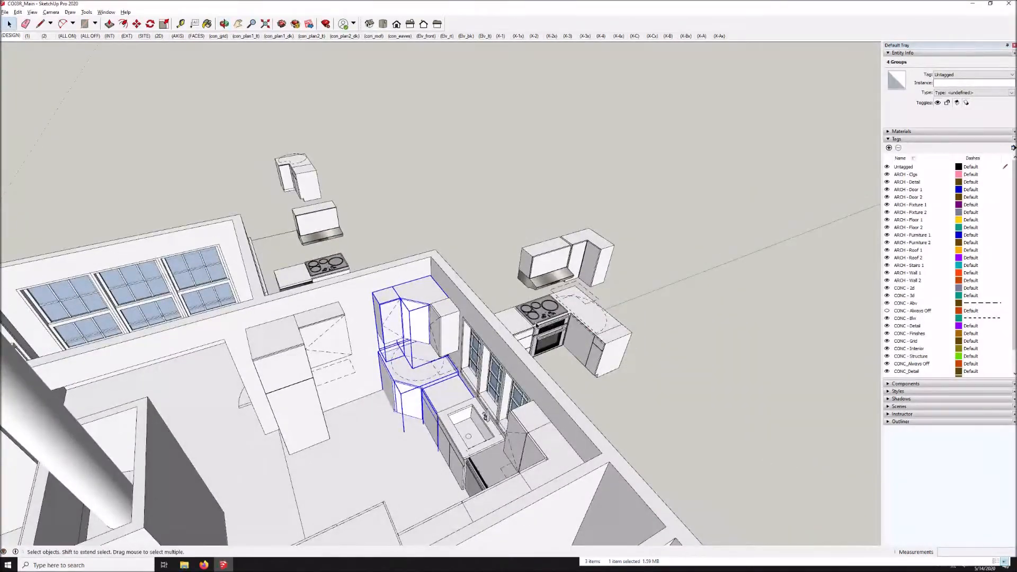
Step: Move the original range, hood and drawer base cabinet 120 inches back into the kitchen beside the diagonal corner cabinets
left_click(539, 313)
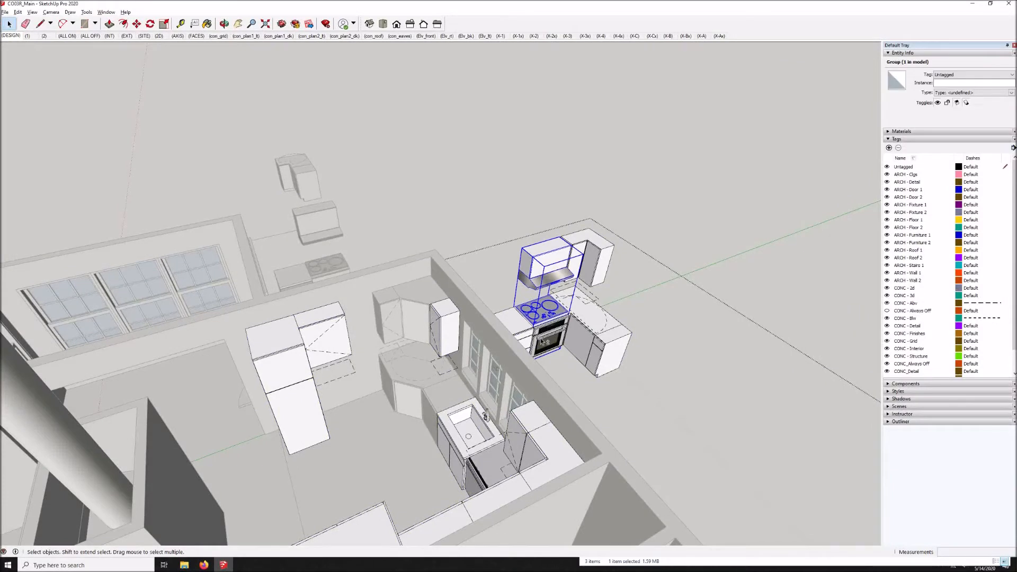
left_click(541, 331, "shift")
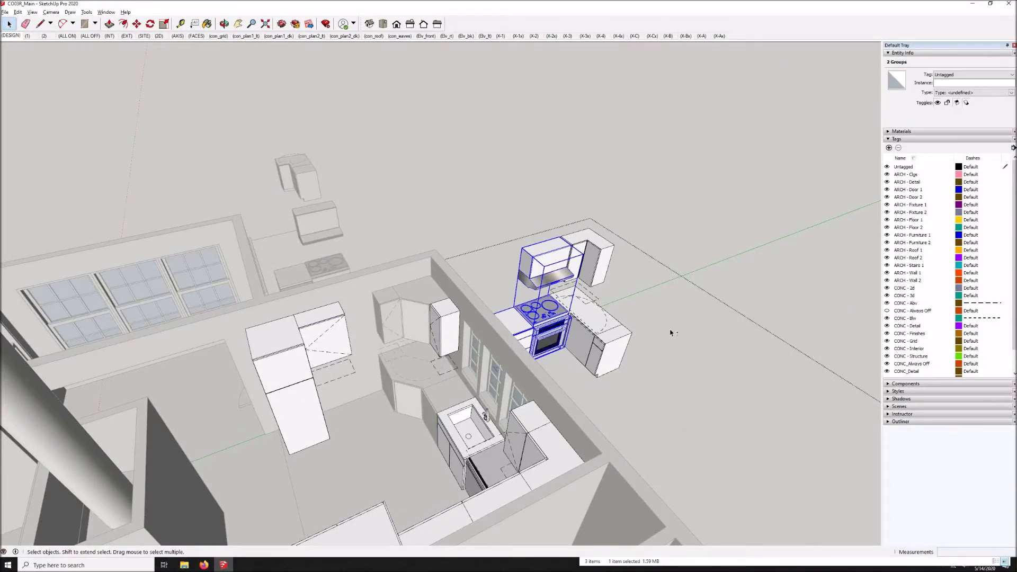
key("m")
left_click(710, 319)
type("120")
key("Return")
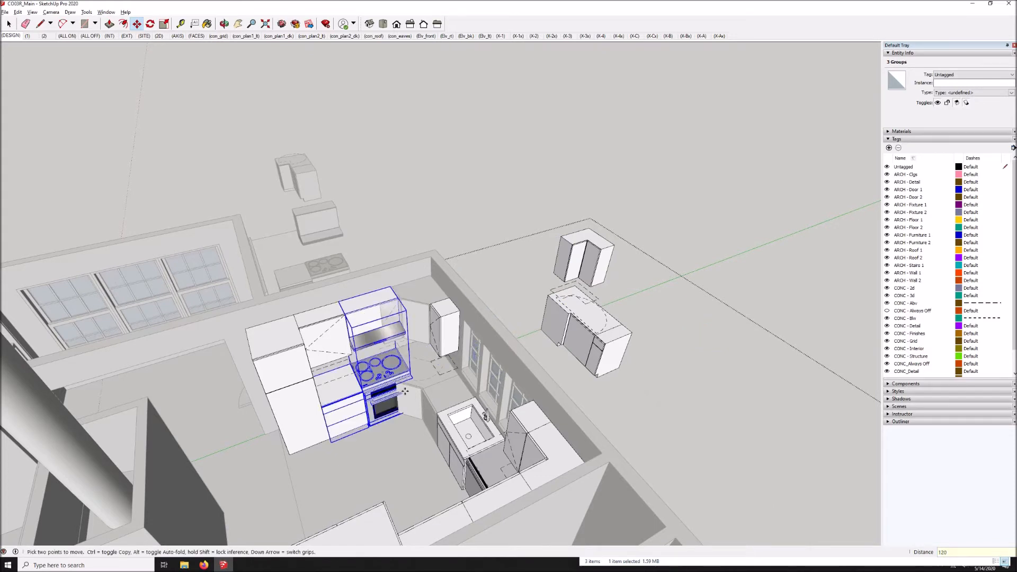
key("space")
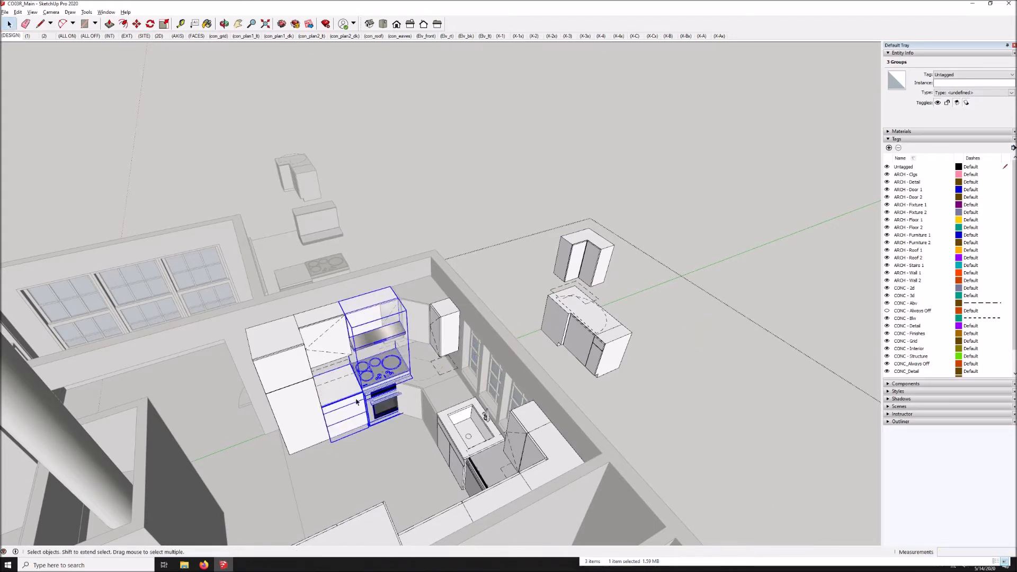
Step: Shift the range, hood, drawer base, wall cabinet and tall cabinet together along the wall, away from the diagonal corner cabinets
scroll(340, 422, "up", 2)
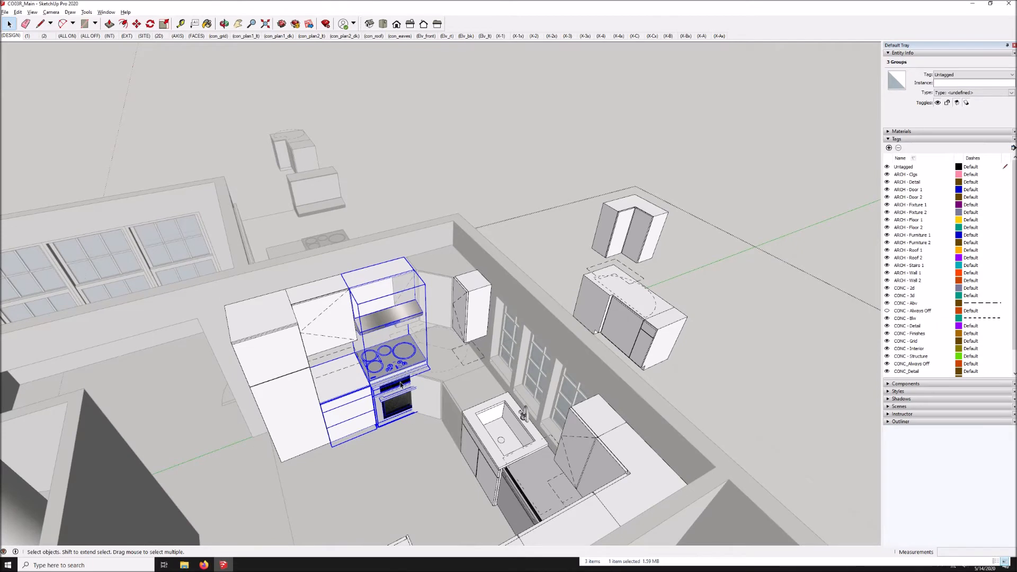
left_click(328, 333, "shift")
left_click(273, 365, "shift")
key("m")
left_click(407, 445)
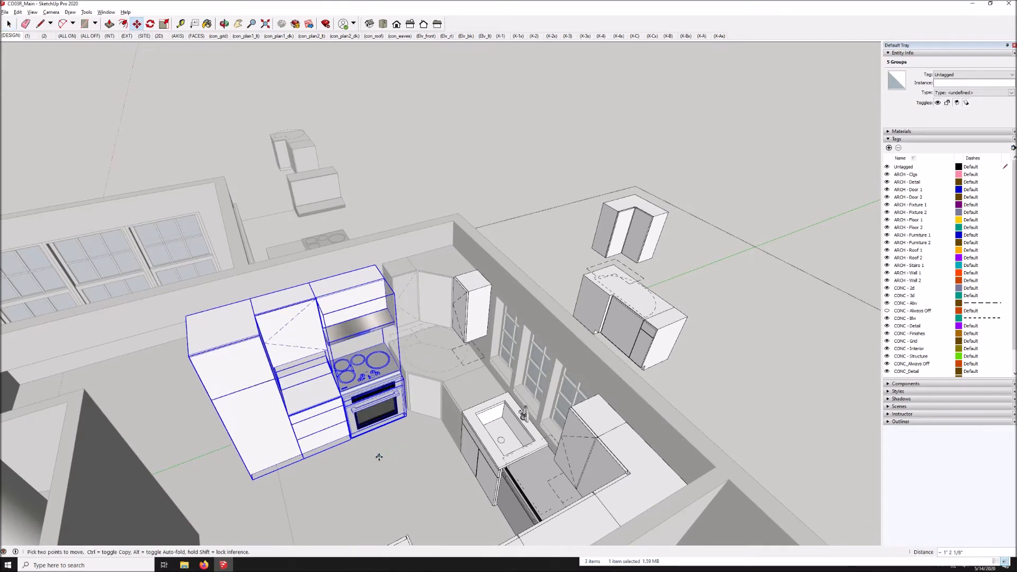
key("Return")
key("space")
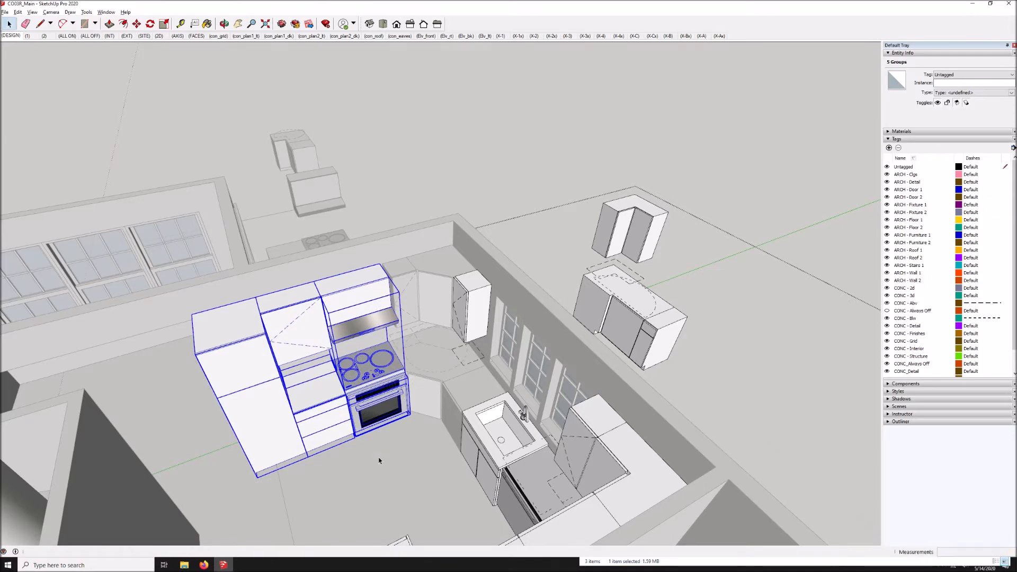
left_click(380, 459)
Step: Examine the revised kitchen from several sides, checking how the range and diagonal corner cabinets relate to the sink and tall cabinet
middle_click_drag(380, 460, 428, 430)
middle_click_drag(342, 443, 724, 422)
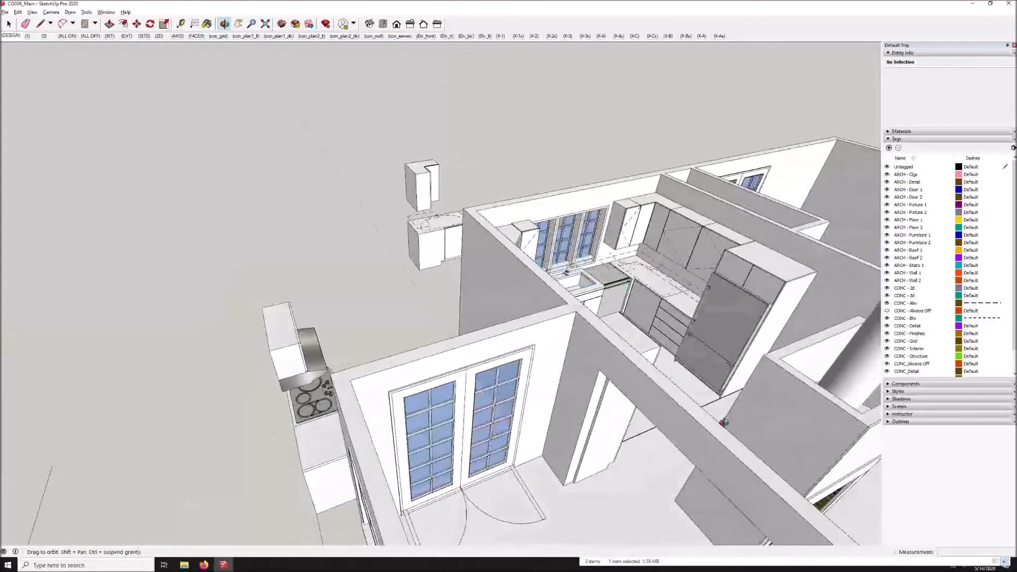
middle_click_drag(577, 400, 559, 343)
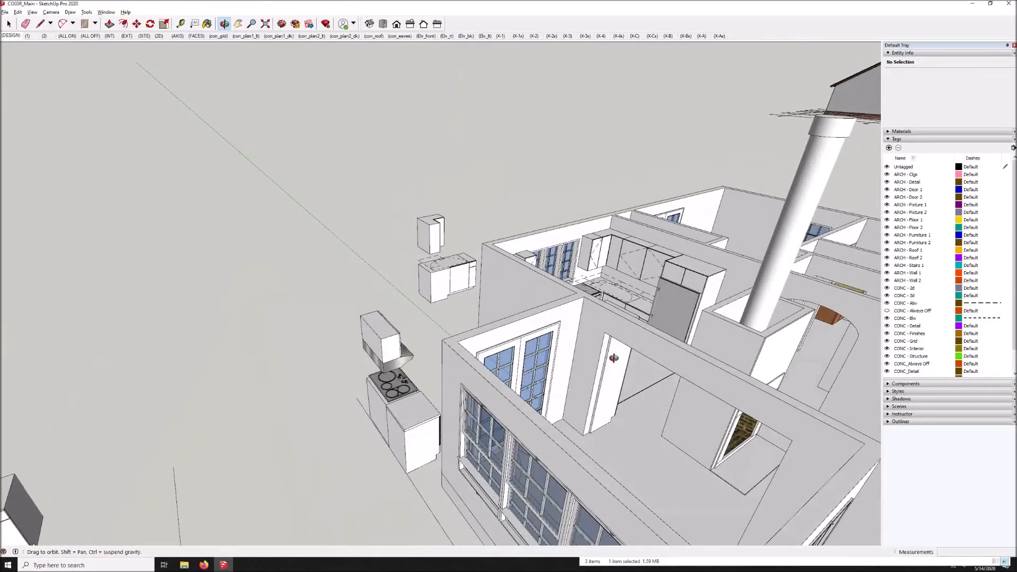
left_click_drag(641, 374, 51, 423)
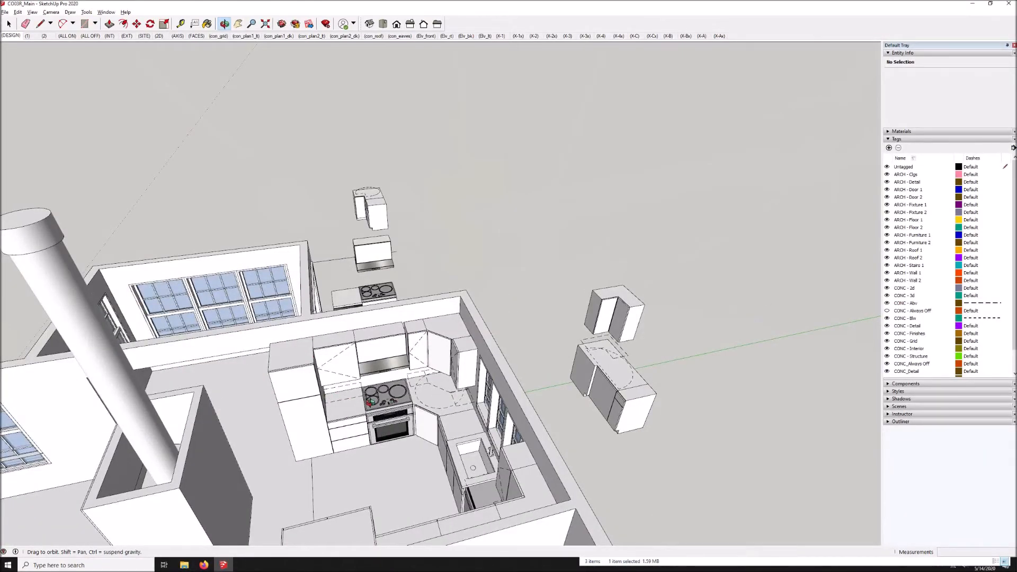
scroll(370, 403, "up", 6)
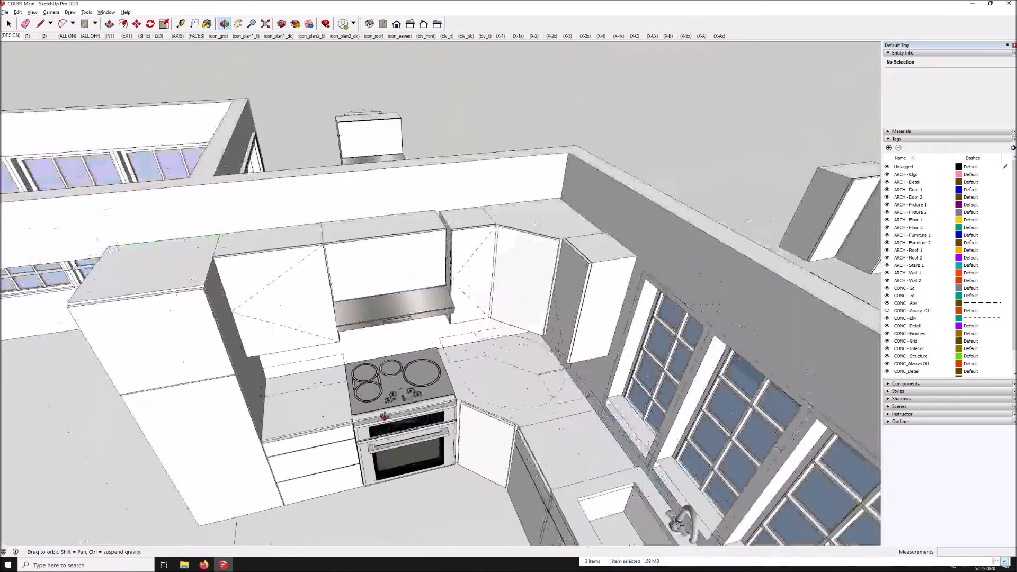
left_click_drag(414, 435, 479, 396)
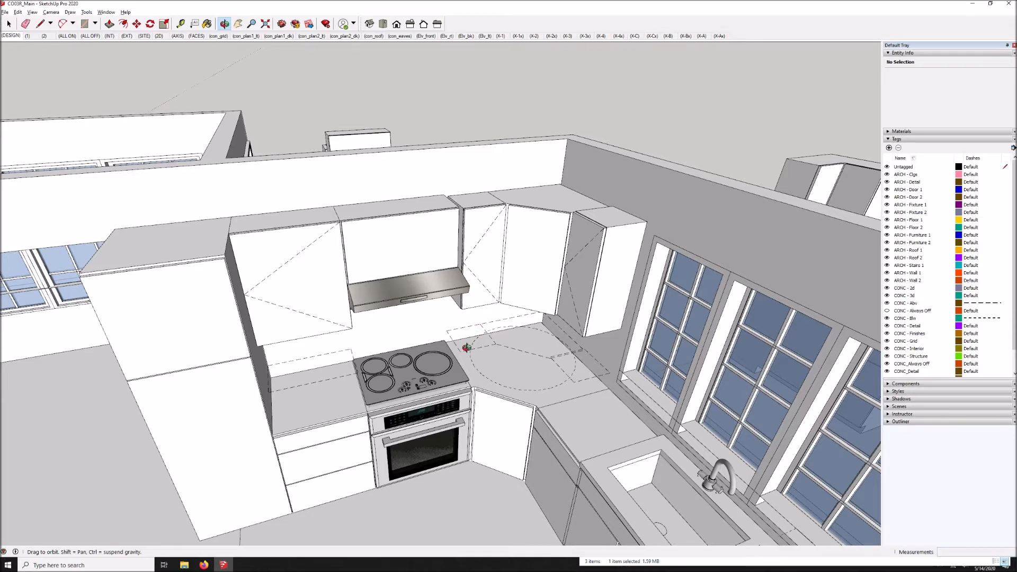
left_click_drag(521, 385, 416, 428)
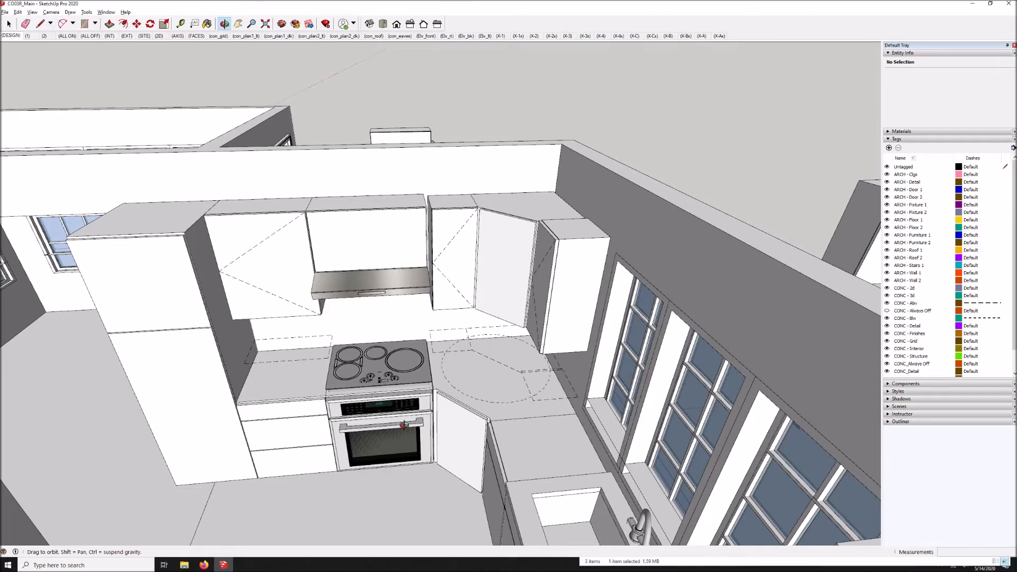
scroll(403, 424, "down", 5)
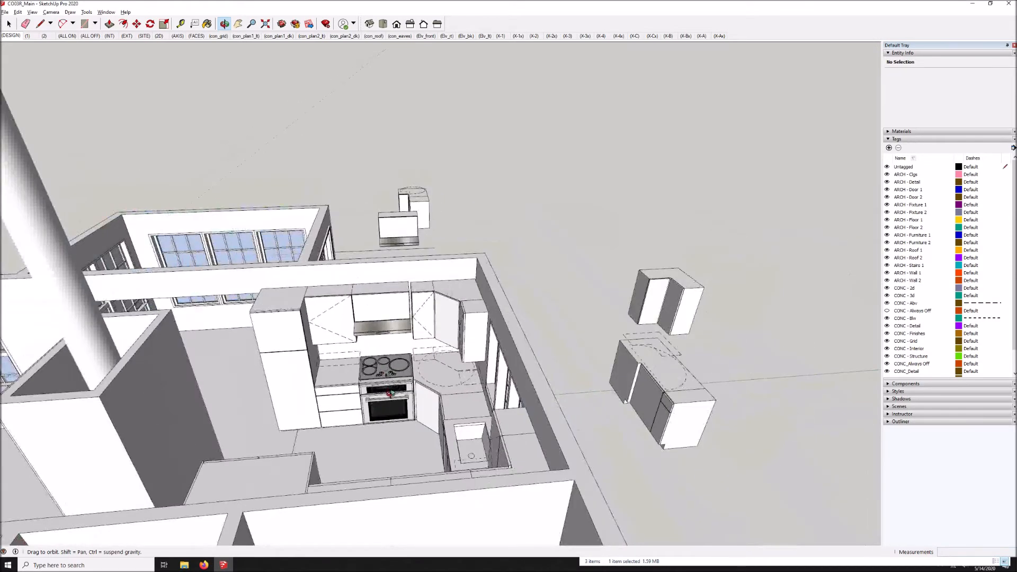
Step: Open the kitchen group for editing and move the hood and drawer base groups out of the kitchen along the red axis
left_click_drag(390, 393, 453, 402)
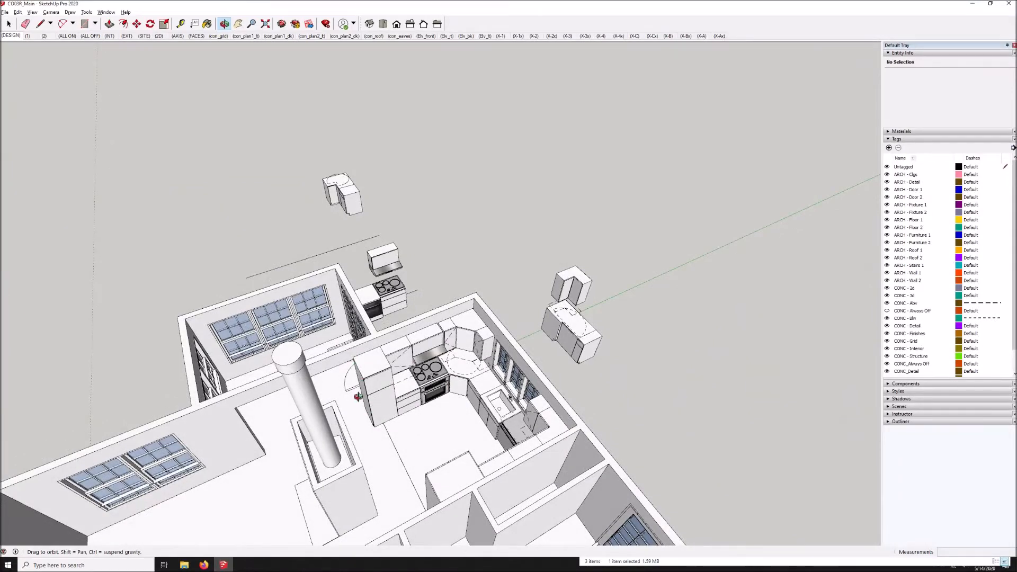
left_click_drag(410, 379, 441, 382)
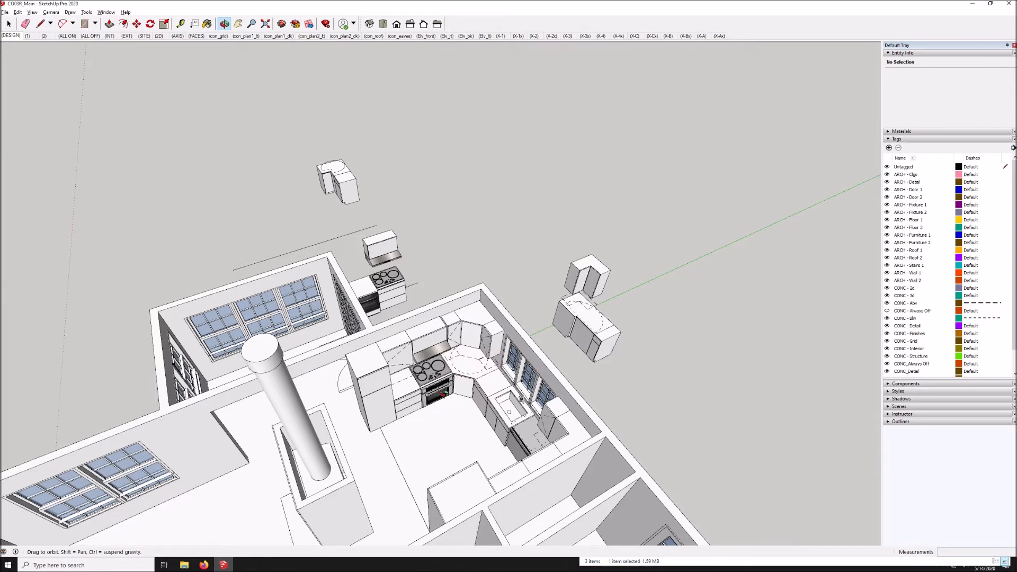
key("space")
left_click(442, 378)
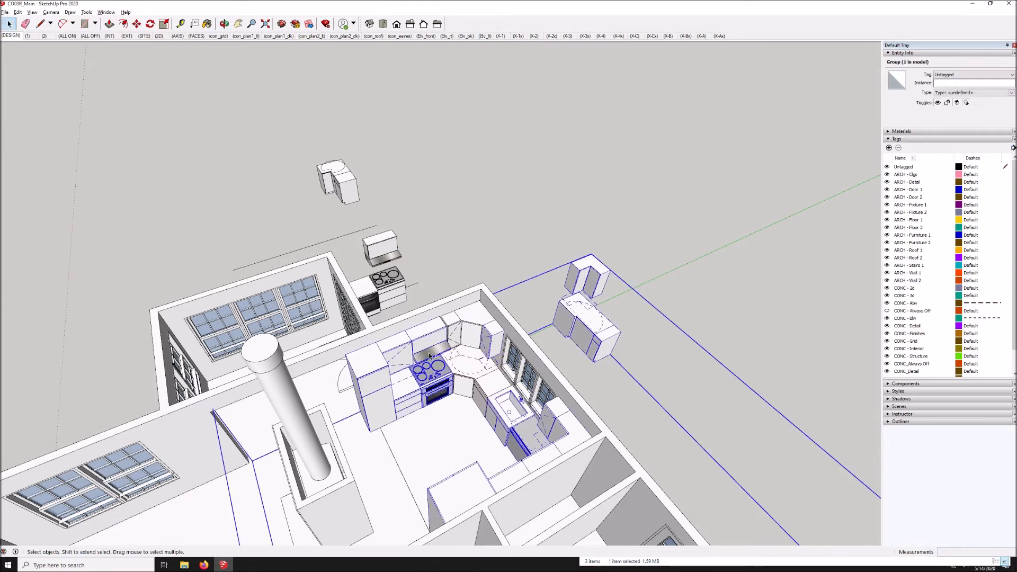
double_click(442, 378)
left_click(435, 374)
left_click(415, 399, "shift")
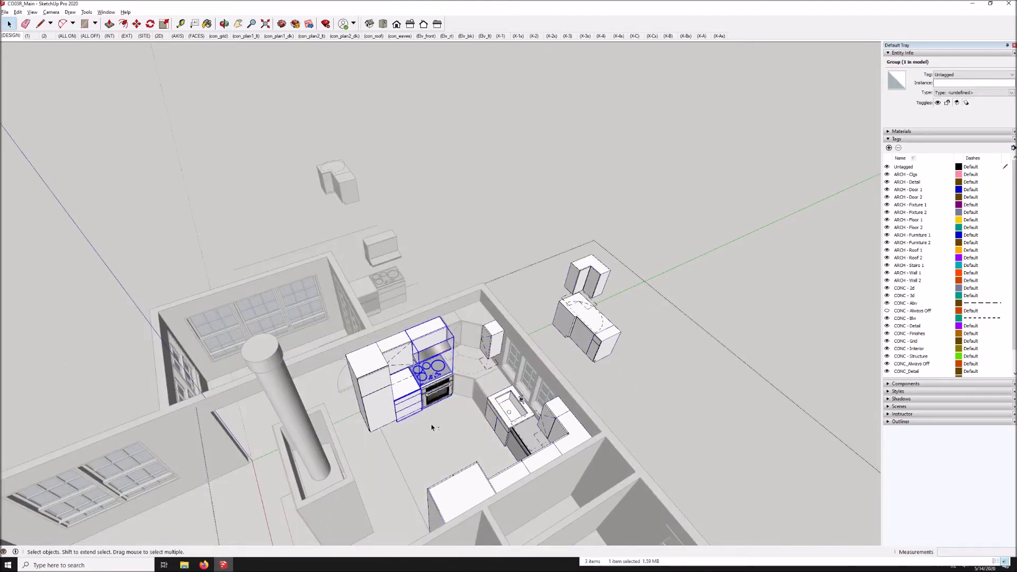
key("m")
left_click(460, 446)
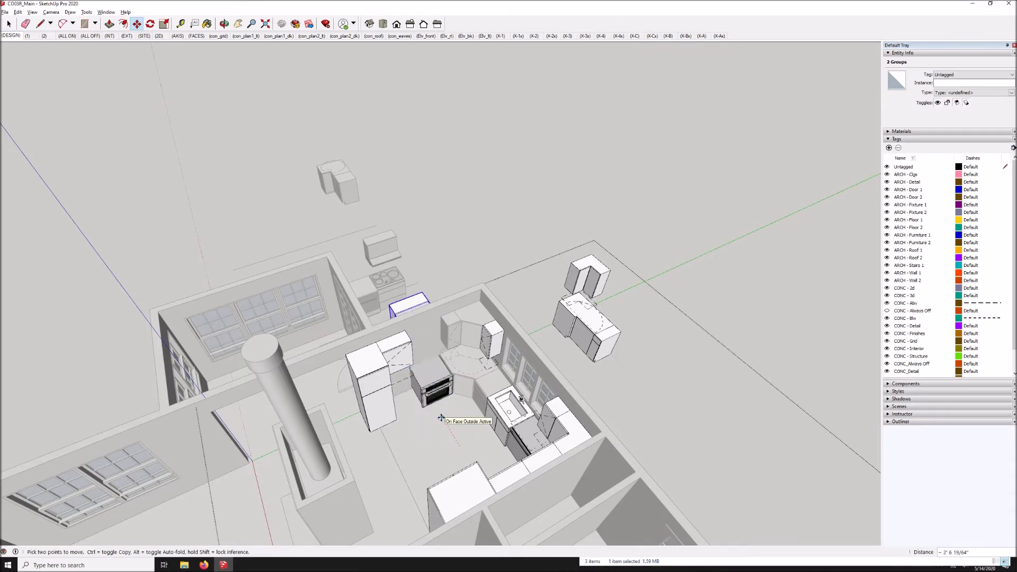
key("Return")
Step: Move the range 240 inches along the red axis, out of the kitchen beside the removed drawer base and hood
key("space")
left_click(435, 381)
key("m")
left_click(454, 462)
type("240")
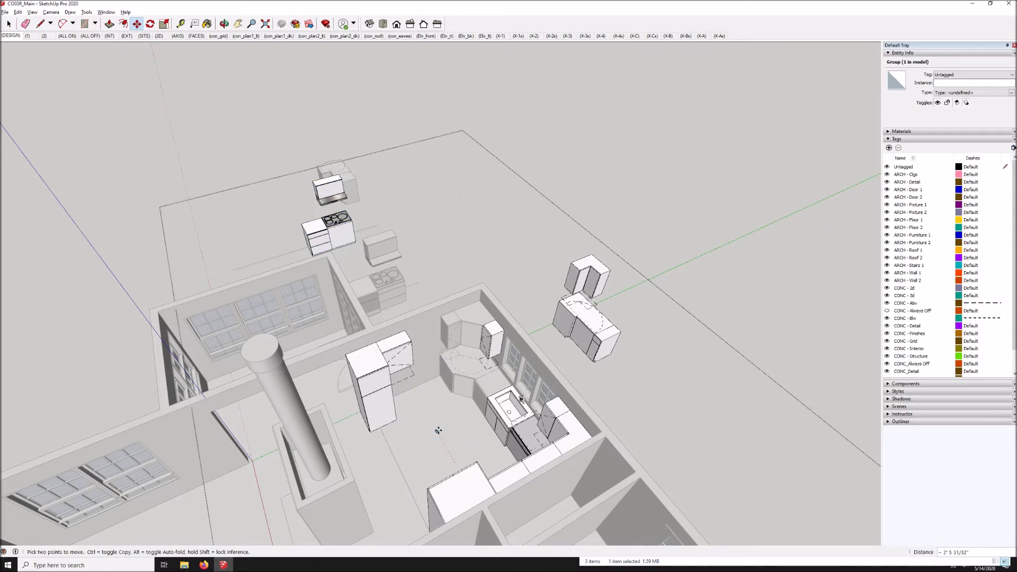
key("Return")
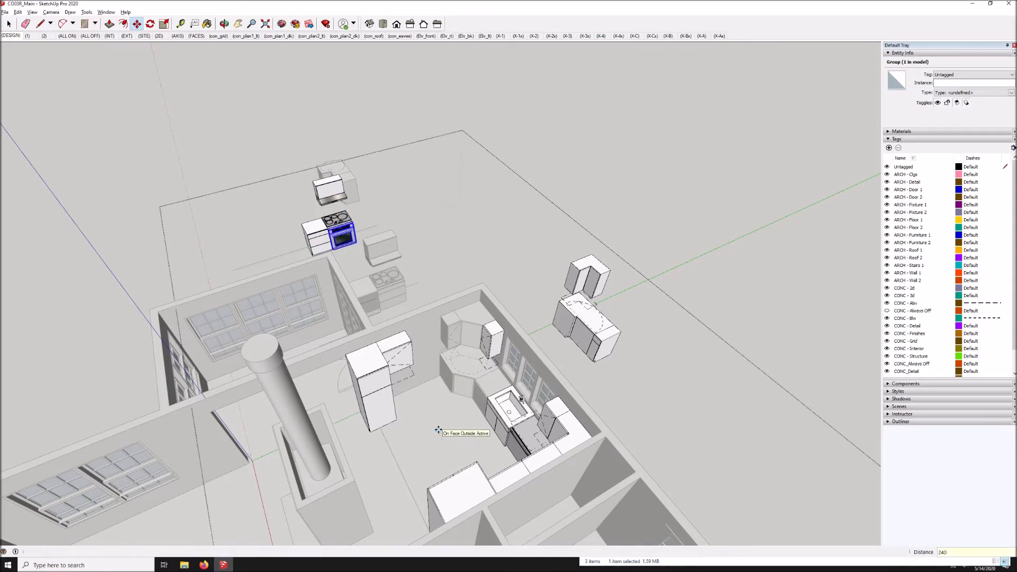
Step: Move the diagonal corner base cabinet 240 inches along the red axis, out of the kitchen corner beside the removed range
middle_click_drag(365, 249, 333, 166)
key("space")
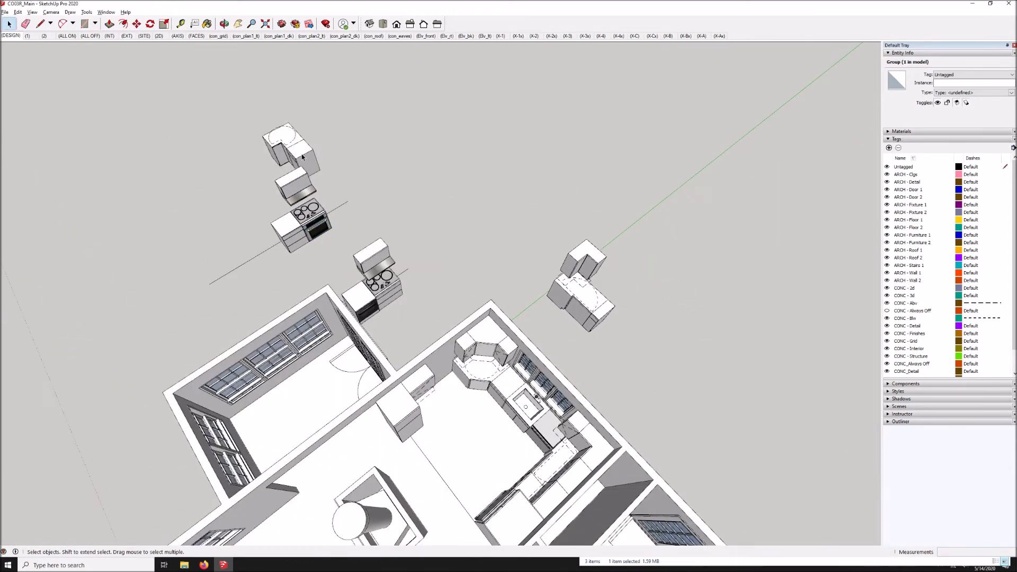
left_click(291, 140)
left_click(294, 145)
left_click(488, 377)
key("m")
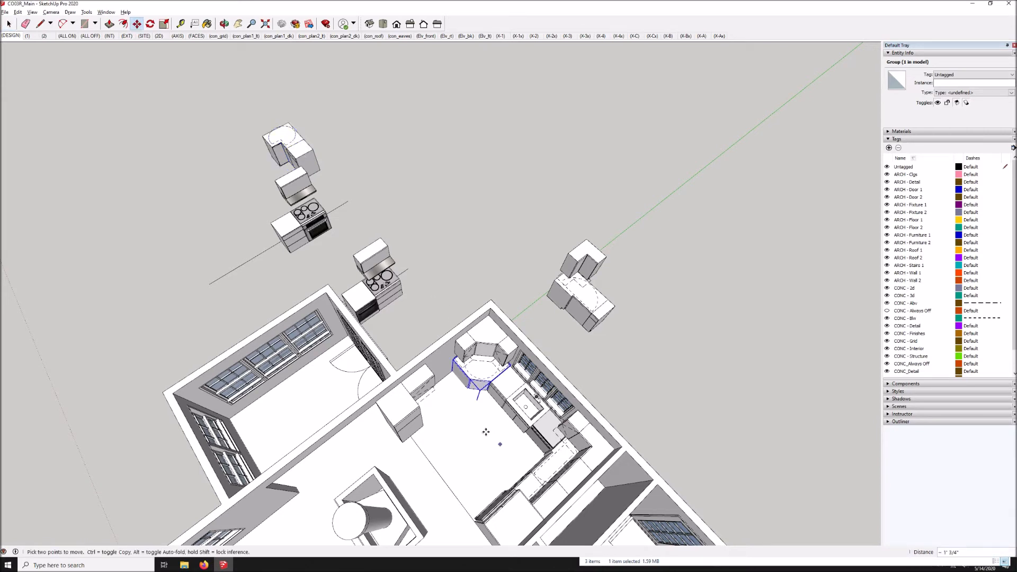
left_click(498, 445)
type("24")
key("Return")
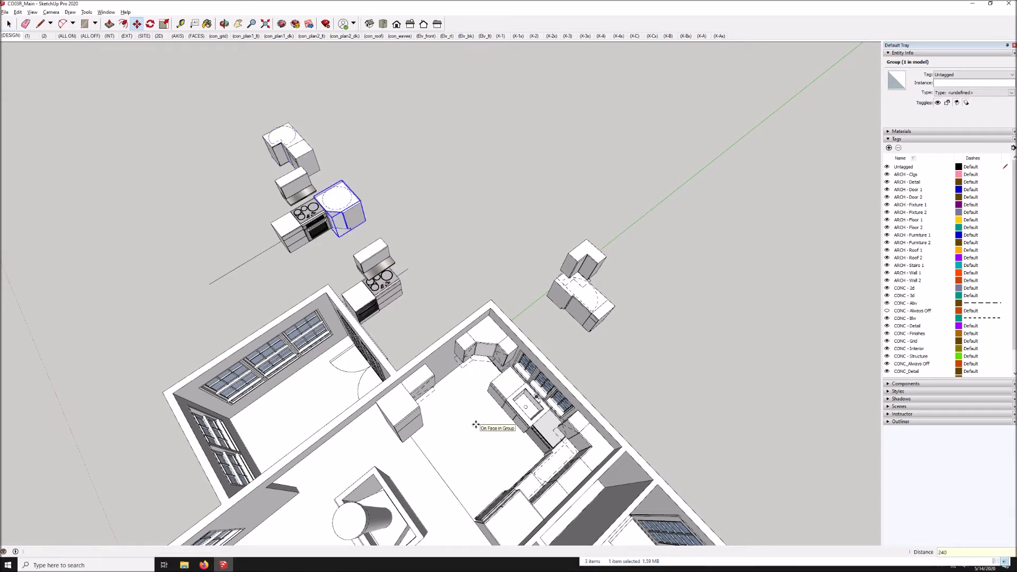
Step: Move the L-shaped corner base cabinet 30' along the red axis into the vacated kitchen corner
key("space")
left_click(289, 147)
key("m")
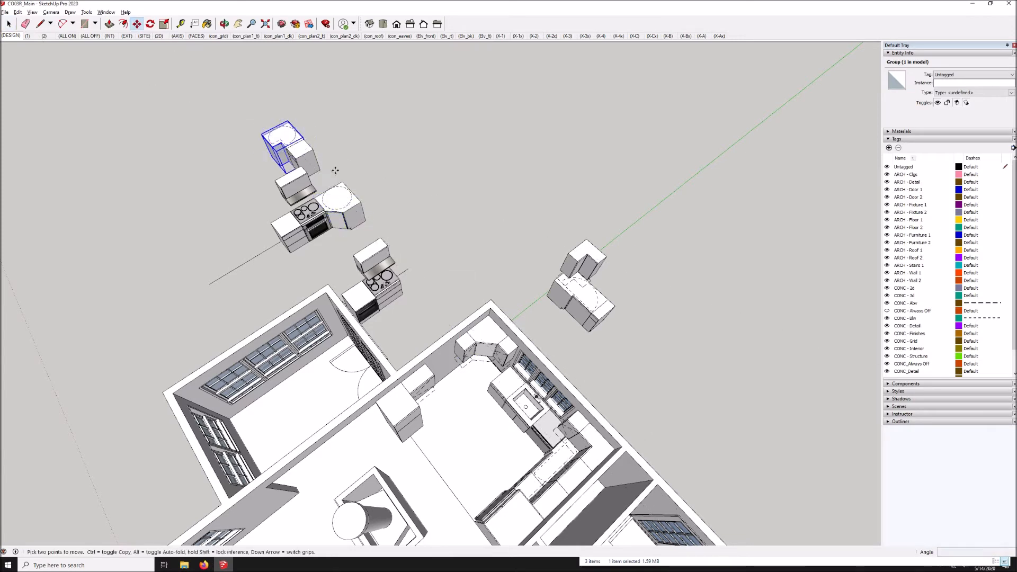
left_click(339, 130)
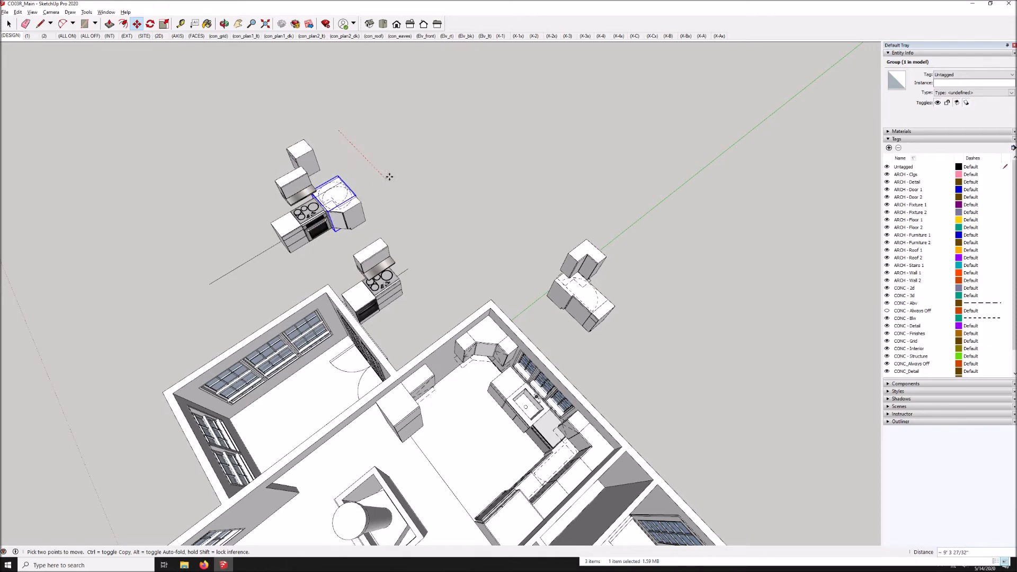
key("Return")
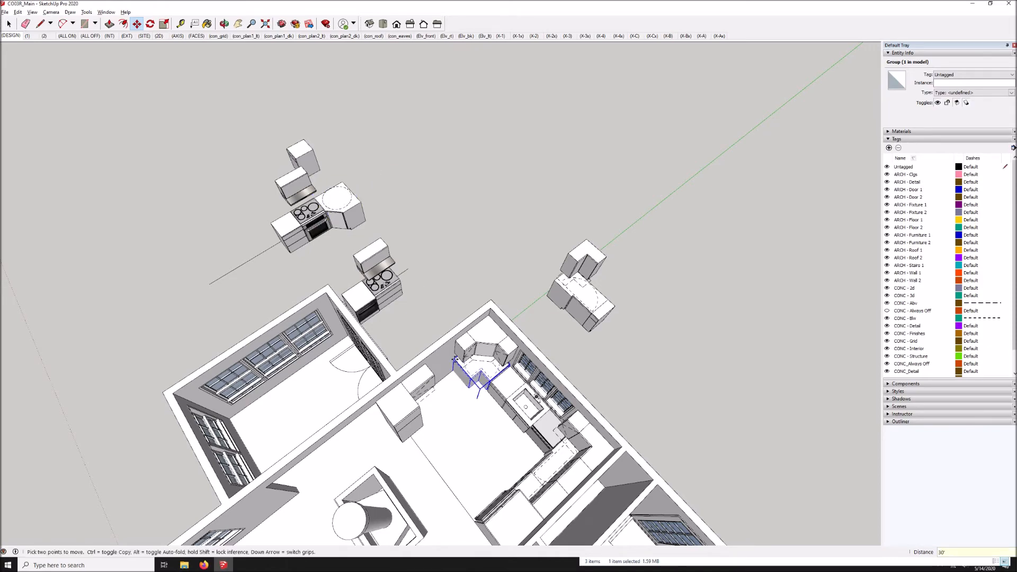
Step: Move the diagonal corner wall cabinet 240 inches along the red axis, out of the kitchen above its matching base cabinet
key("o")
left_click_drag(464, 409, 456, 339)
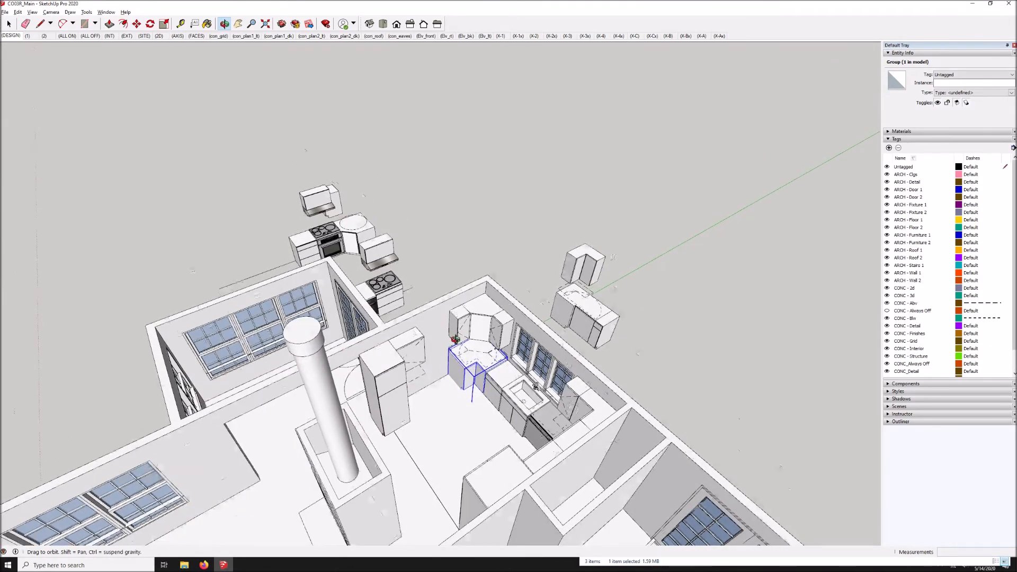
scroll(455, 342, "up", 5)
left_click_drag(434, 381, 465, 353)
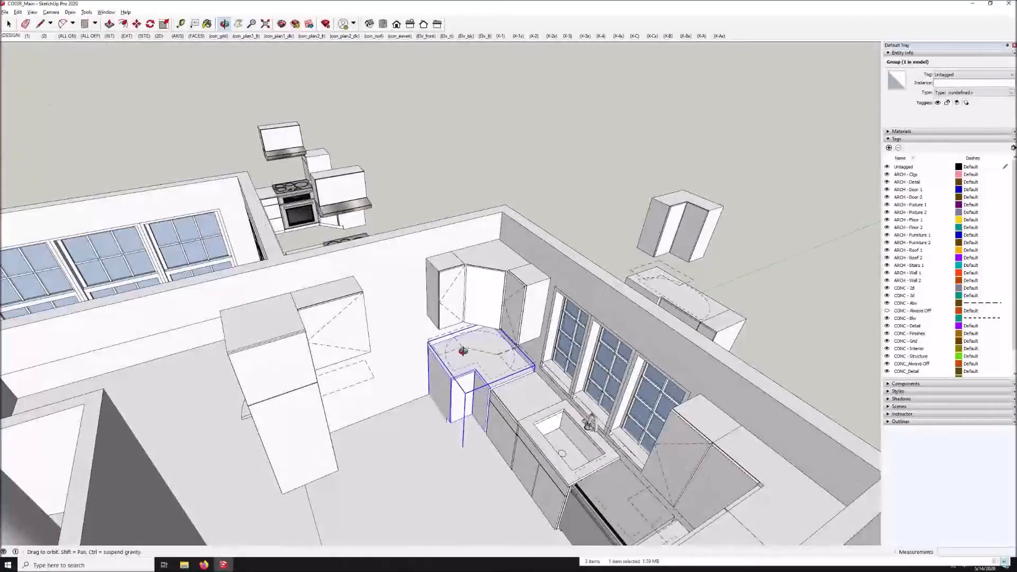
mouse_move(390, 333)
left_mouse_down()
mouse_move(354, 319)
mouse_move(340, 335)
mouse_move(364, 351)
mouse_move(380, 334)
left_mouse_up()
key("space")
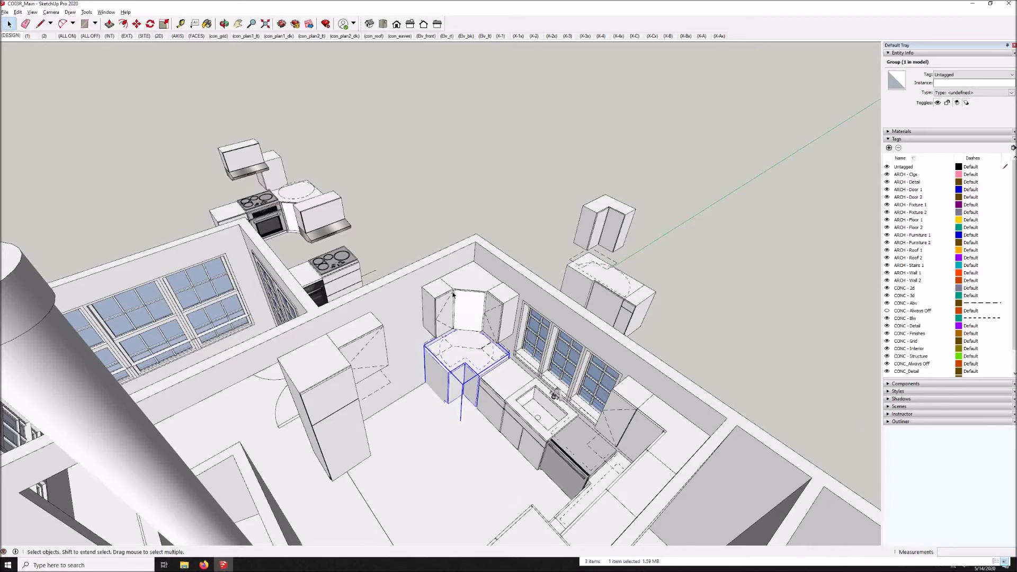
middle_click_drag(466, 406, 652, 410)
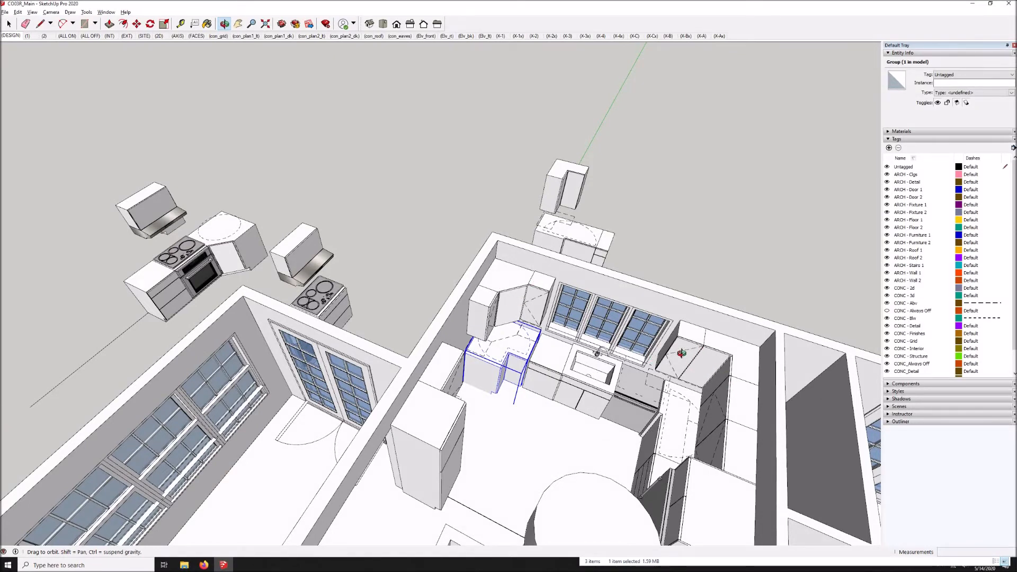
key("space")
left_click(509, 282)
key("m")
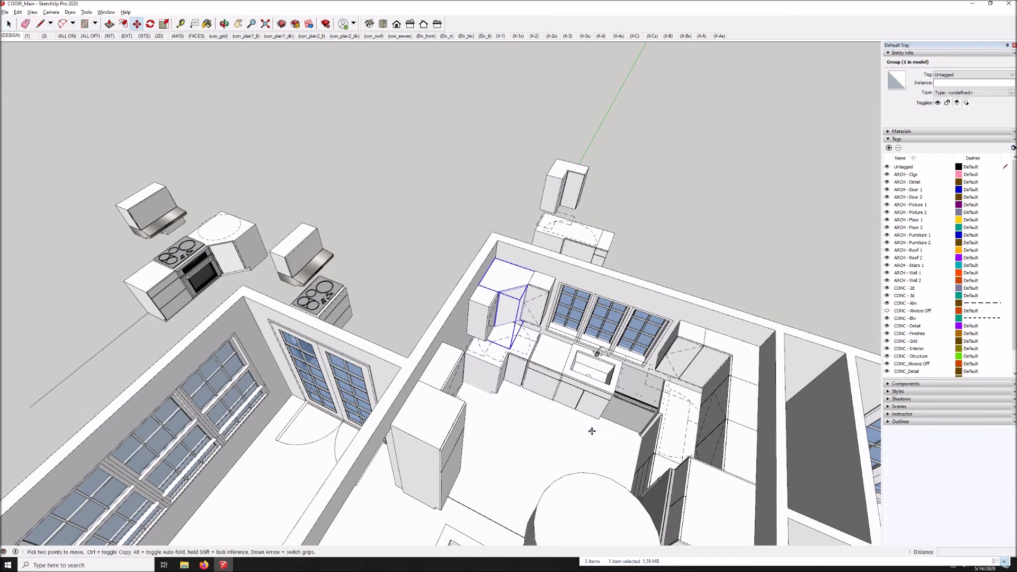
left_click(591, 432)
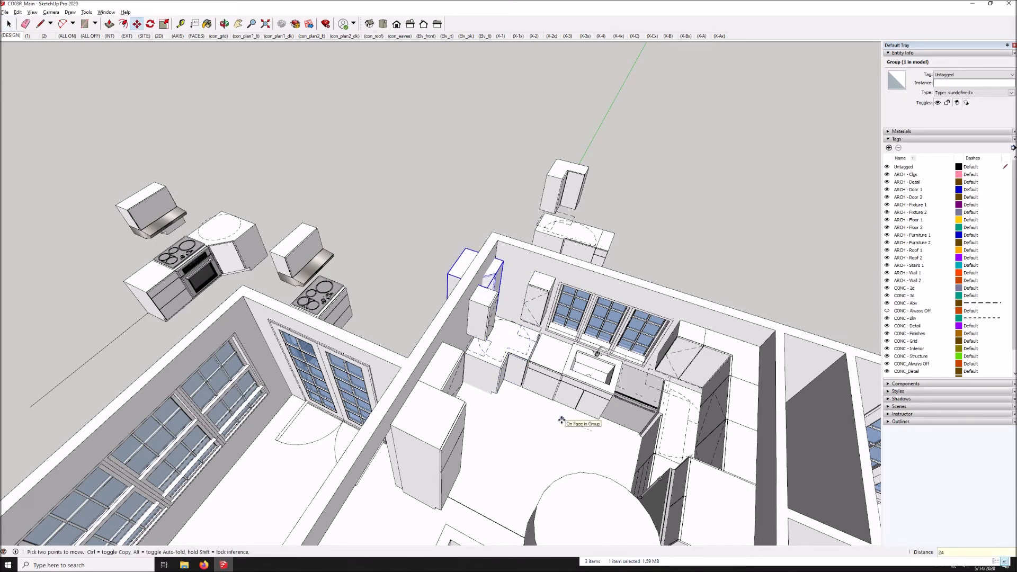
key("Escape")
key("space")
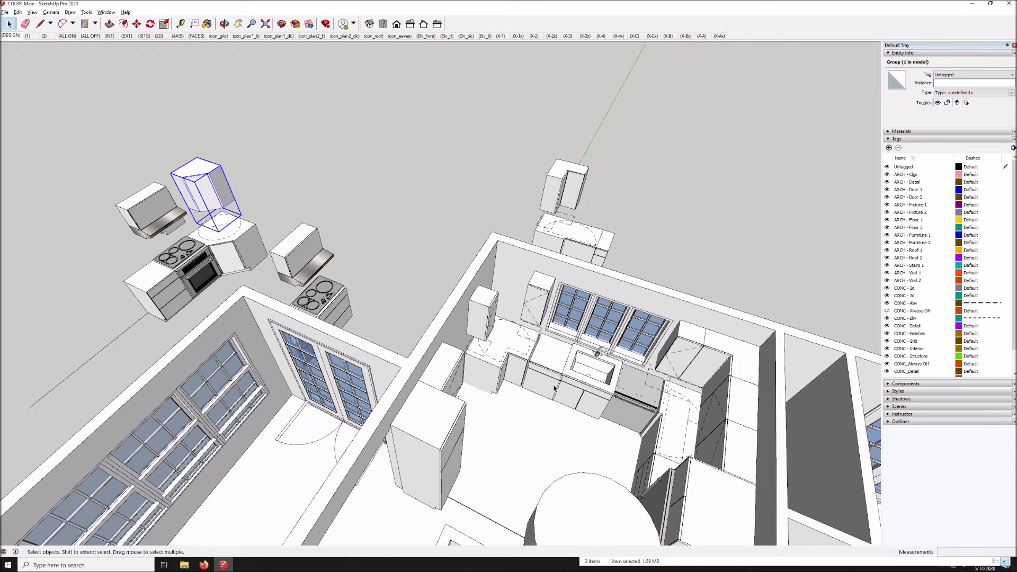
Step: Move the L-shaped corner wall cabinet outside the window wall 120 inches along the green axis into the kitchen corner
scroll(554, 388, "up", 2)
left_click(496, 364)
middle_click_drag(497, 365, 449, 372)
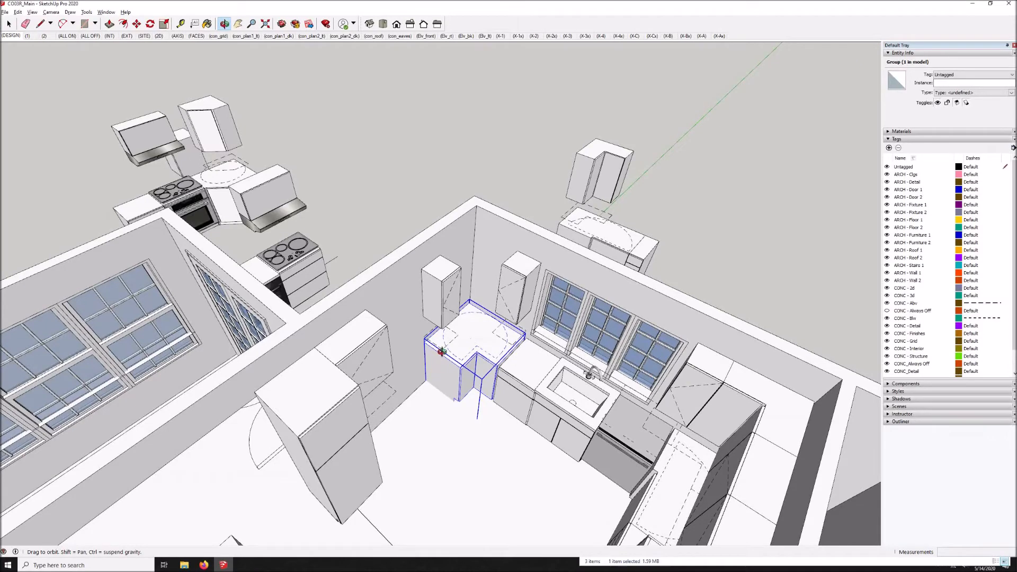
middle_click_drag(541, 391, 498, 392)
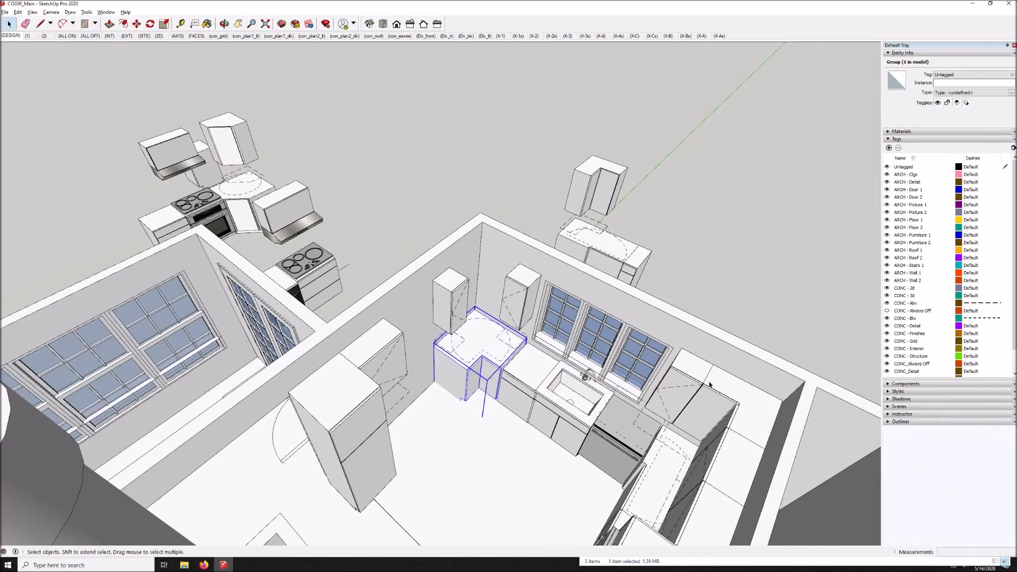
left_click(606, 201)
double_click(606, 202)
left_click(605, 201)
key("m")
left_click(733, 167)
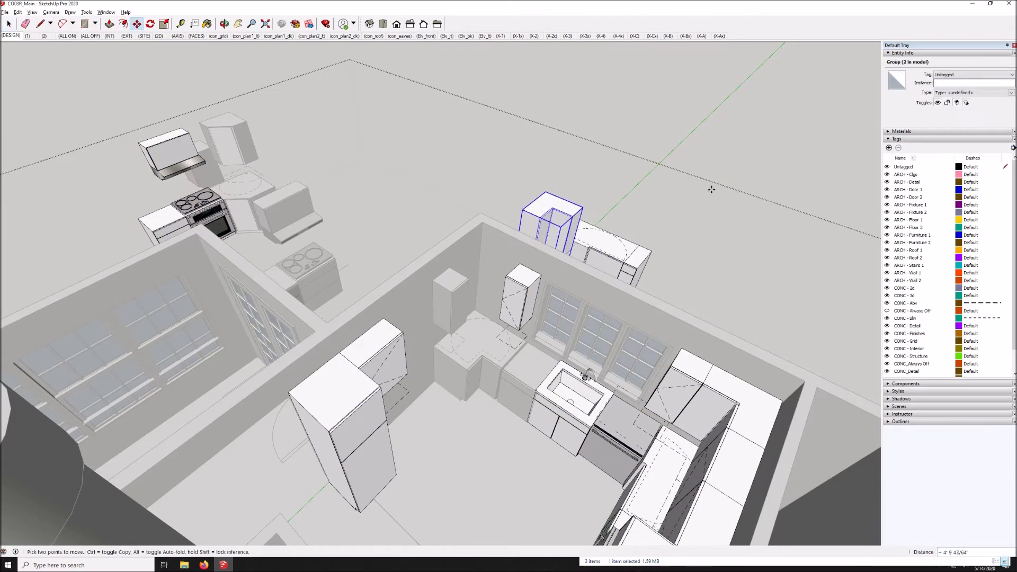
type("120")
key("Return")
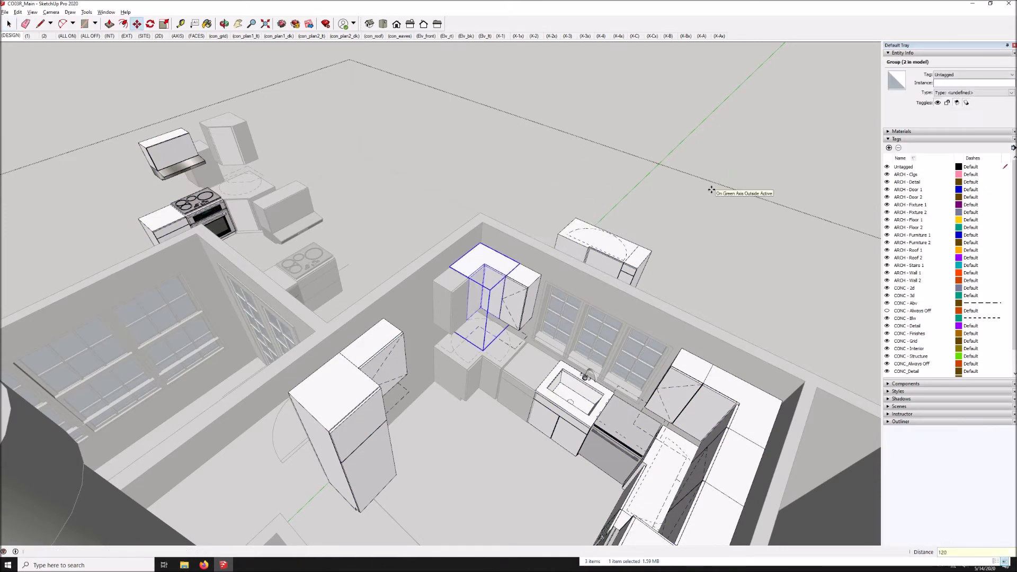
key("space")
Step: Examine the L-shaped wall cabinet in the corner beside the windows and exit editing of the cabinet group
middle_click_drag(441, 385, 476, 374)
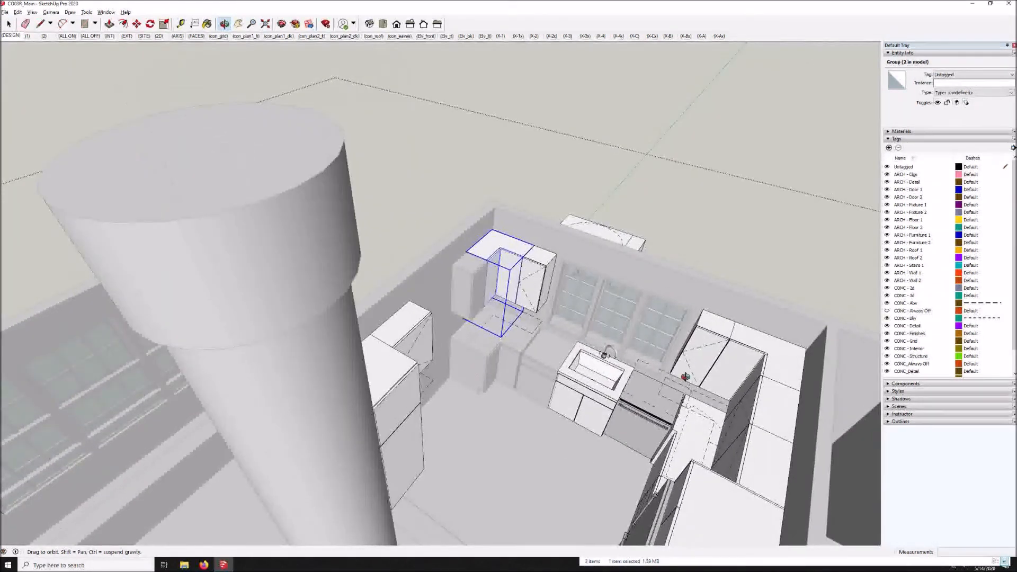
scroll(685, 380, "up", 3)
middle_click_drag(667, 413, 765, 359)
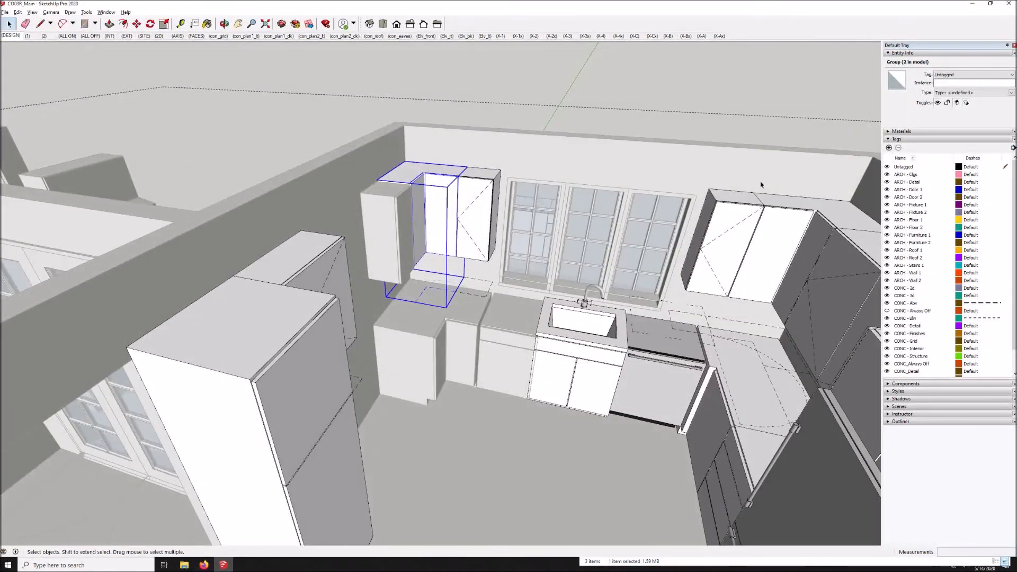
left_click(757, 170)
left_click(752, 120)
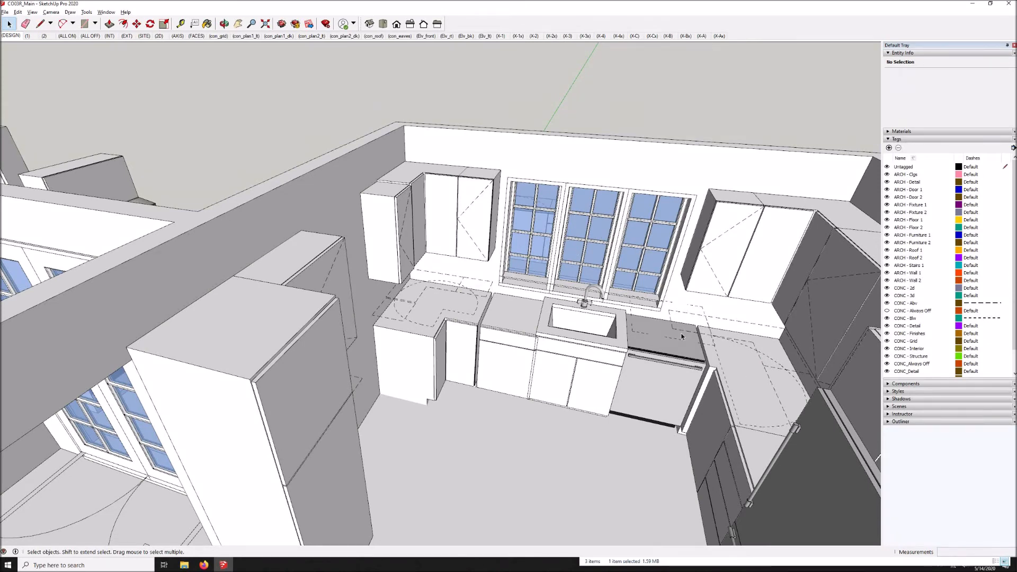
Step: Move the alternative cooktop, oven and hood groups 120 inches along the red axis into the kitchen and shift them 12 inches along the wall away from the corner
middle_click_drag(624, 331, 435, 390)
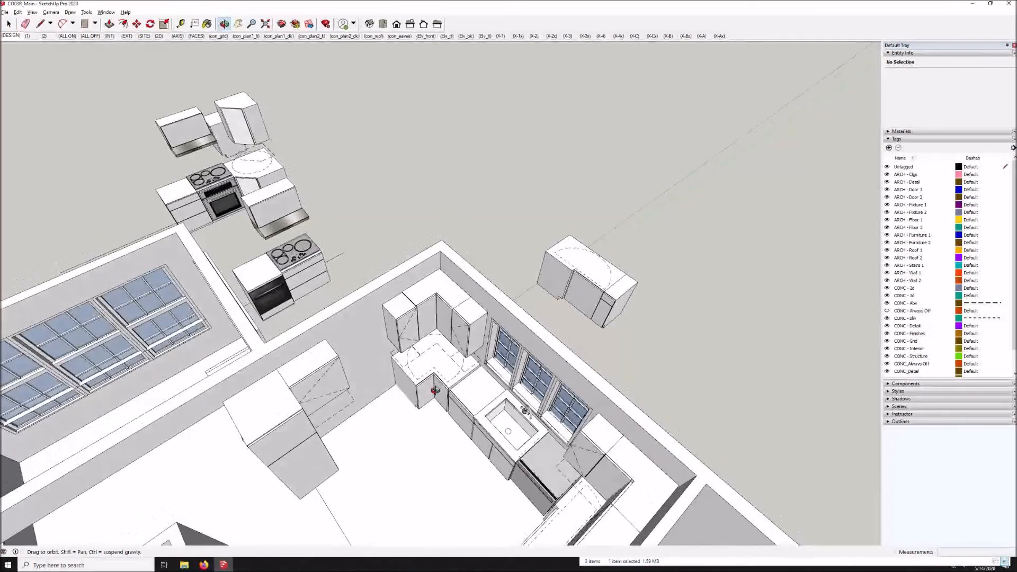
key("space")
left_click(275, 208)
left_click(306, 275, "shift")
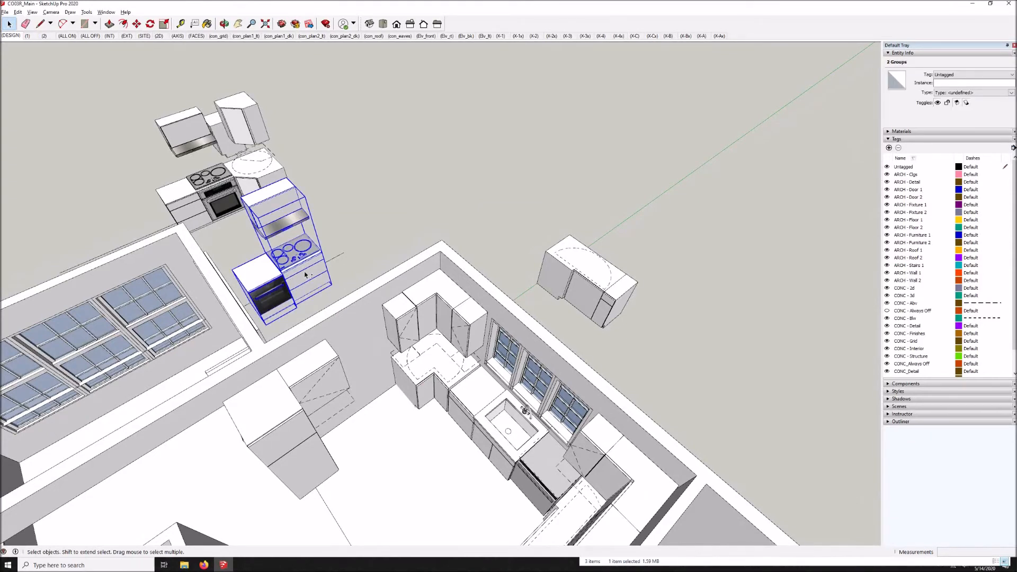
key("m")
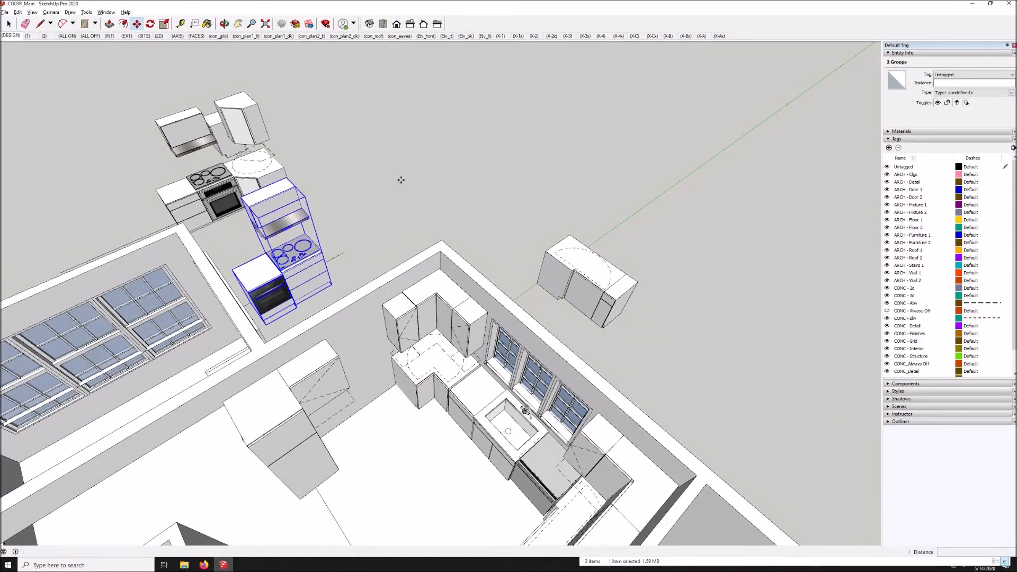
left_click(401, 180)
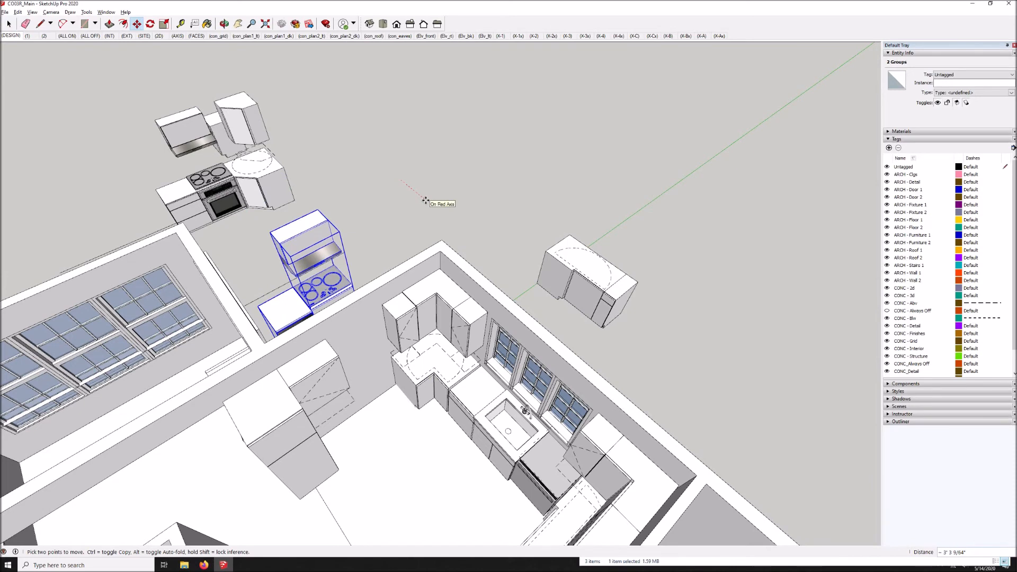
type("120")
key("Return")
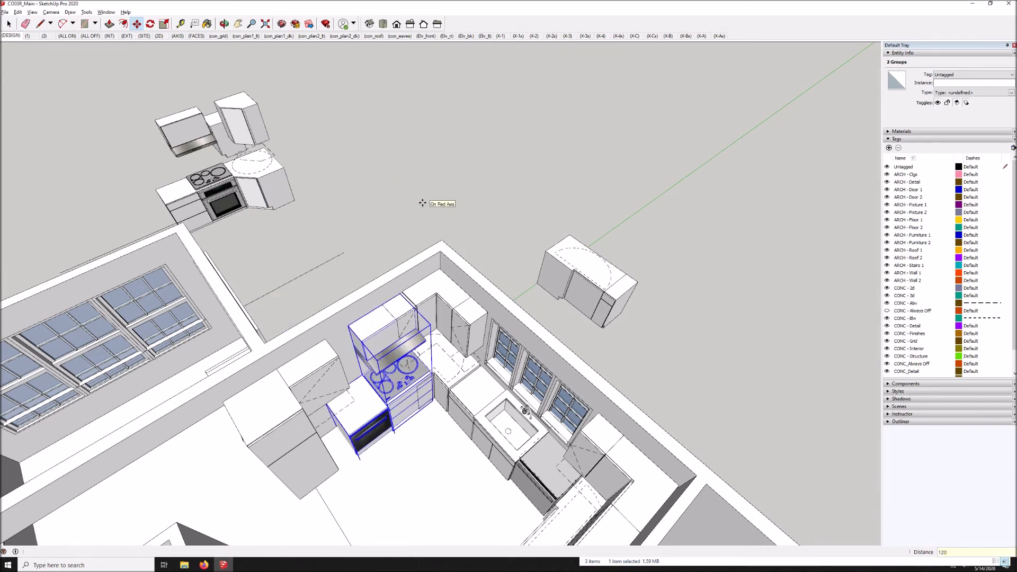
type("12")
key("Return")
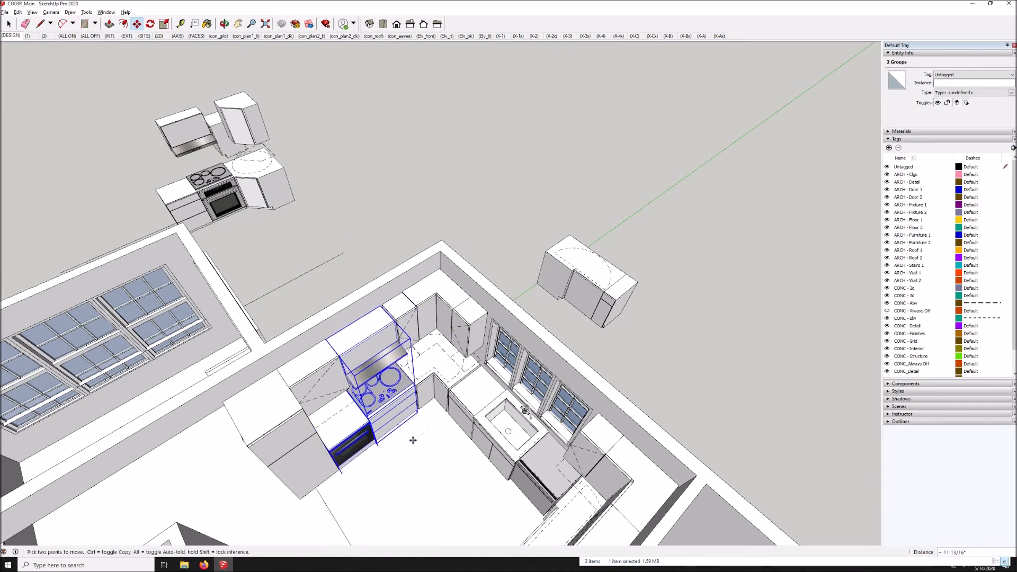
Step: Examine the kitchen with the separate cooktop and oven from several sides and from above, checking the fit beside the tall cabinet and corner
middle_click_drag(412, 441, 372, 365)
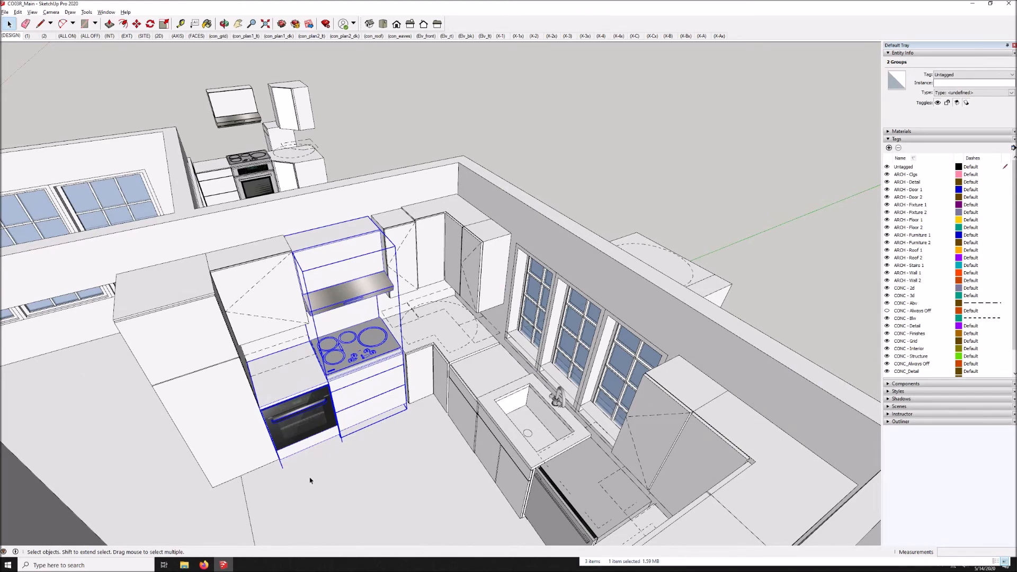
scroll(352, 338, "down", 2)
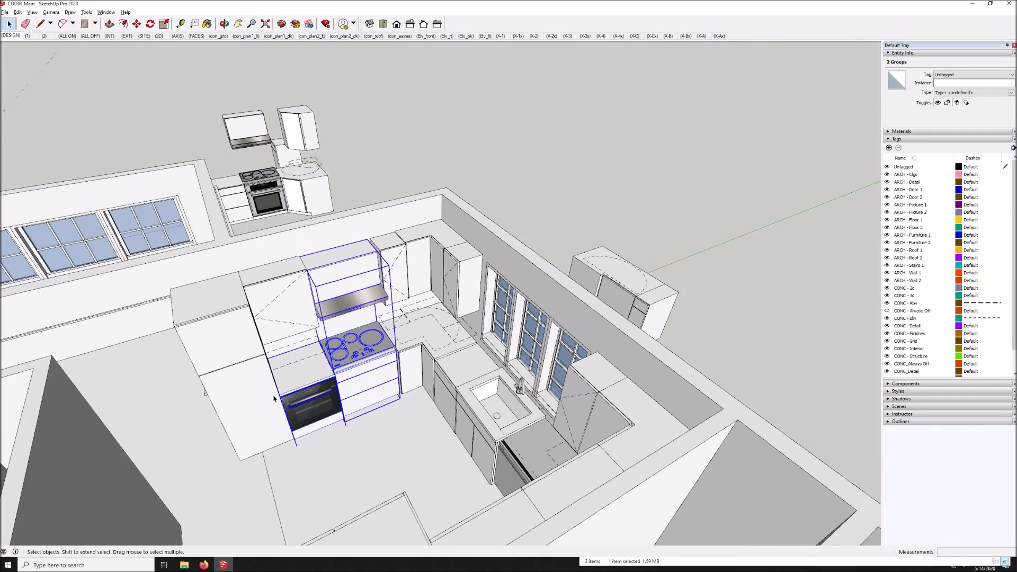
middle_click_drag(291, 386, 463, 445)
scroll(414, 310, "down", 5)
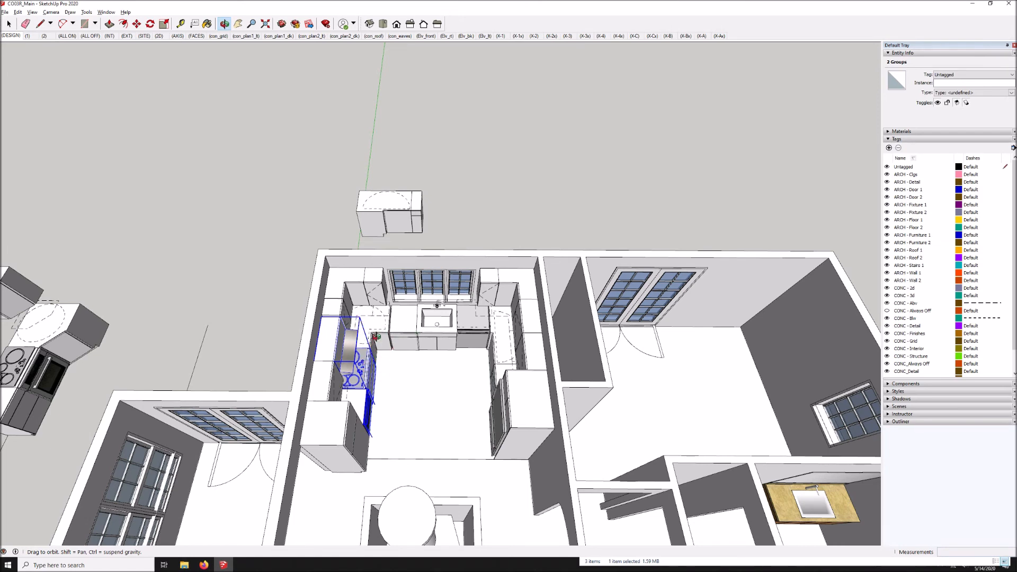
scroll(376, 336, "up", 1)
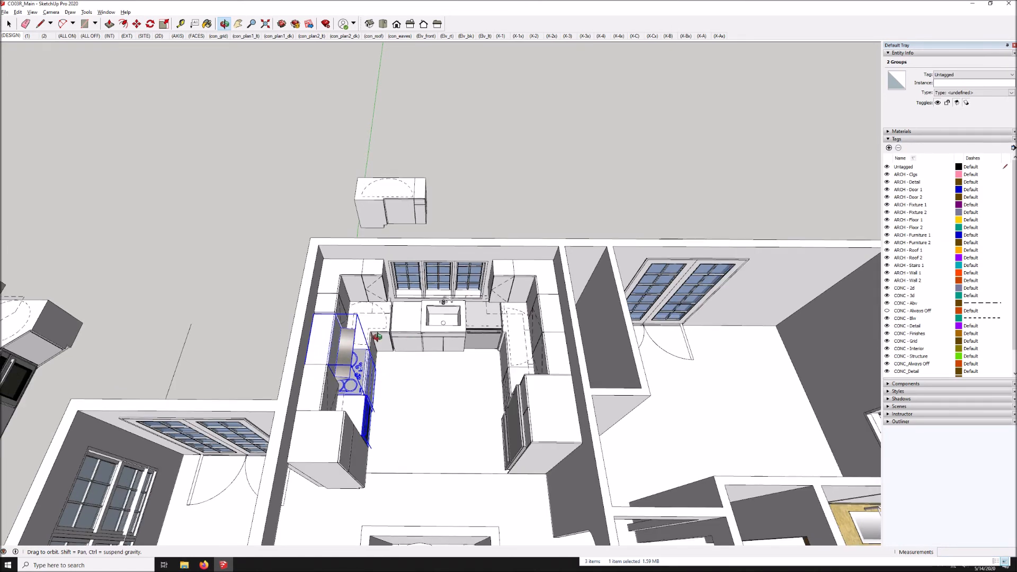